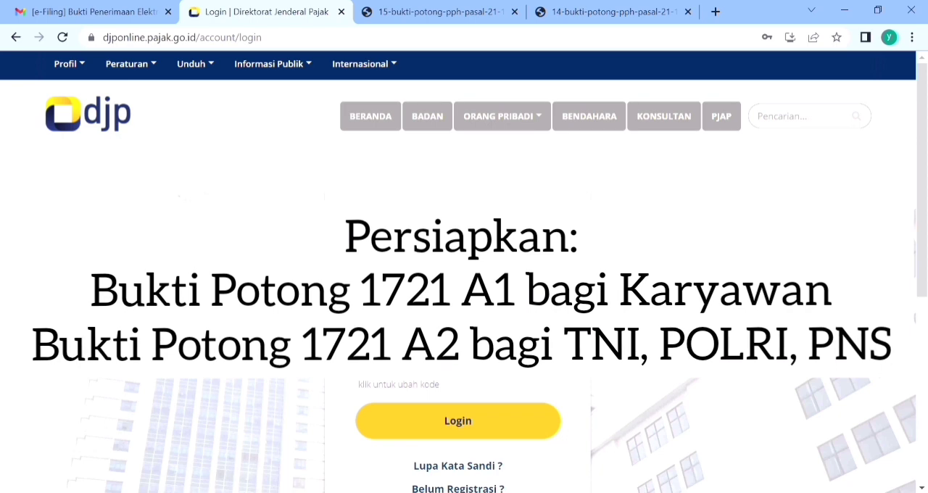
# Step: Review the full 1721-A2 and 1721-A1 withholding slip PDFs, from header and recipient identity through income details and withholder identity
pyautogui.click(456, 10)
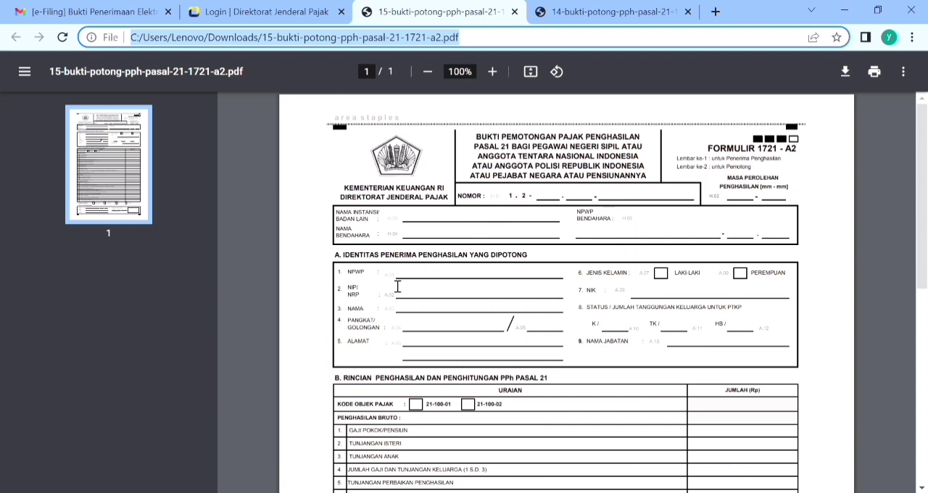
pyautogui.moveTo(922, 225); pyautogui.dragTo(923, 348)
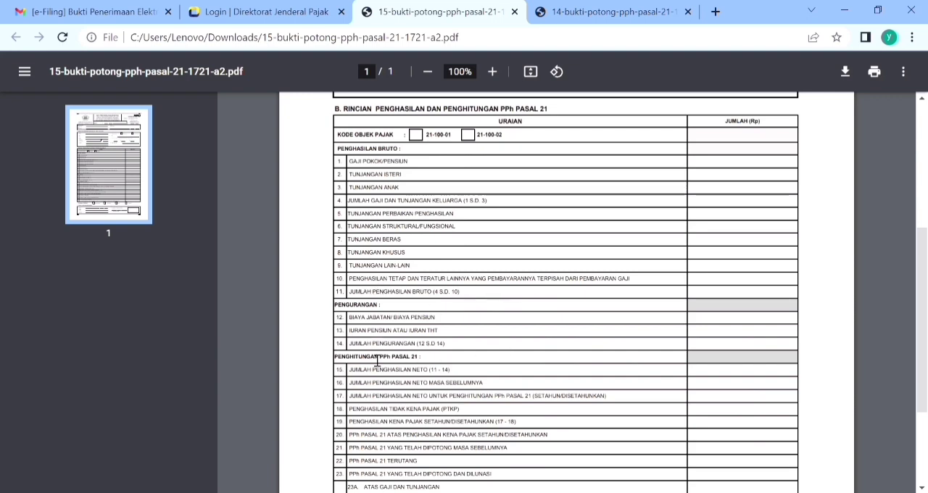
pyautogui.moveTo(923, 293); pyautogui.dragTo(918, 99)
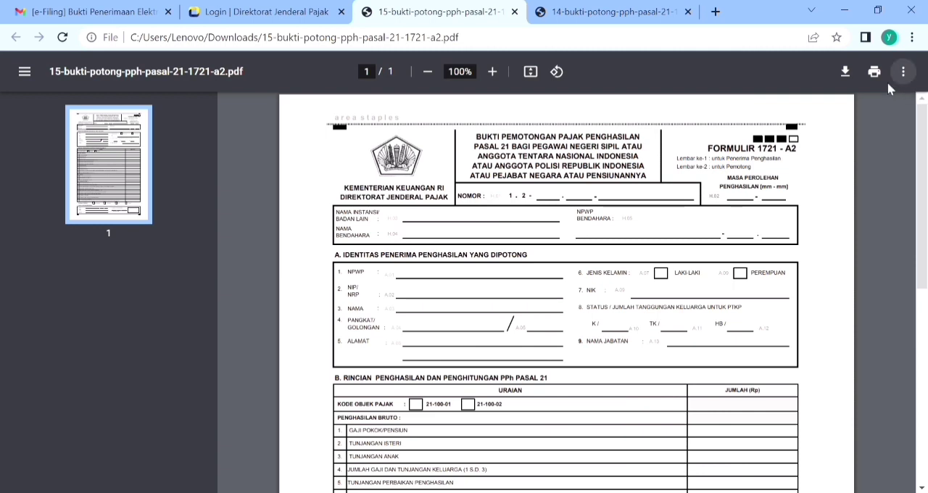
pyautogui.click(615, 10)
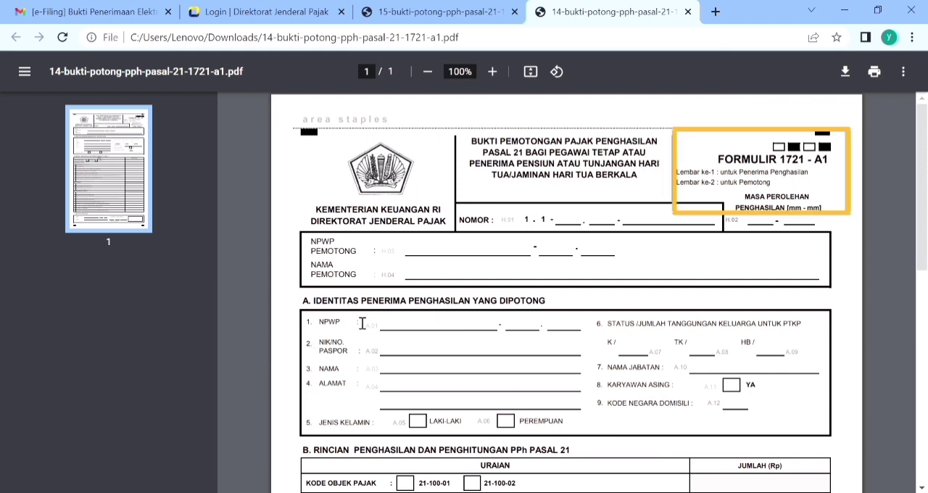
pyautogui.scroll(-5, 906, 352)
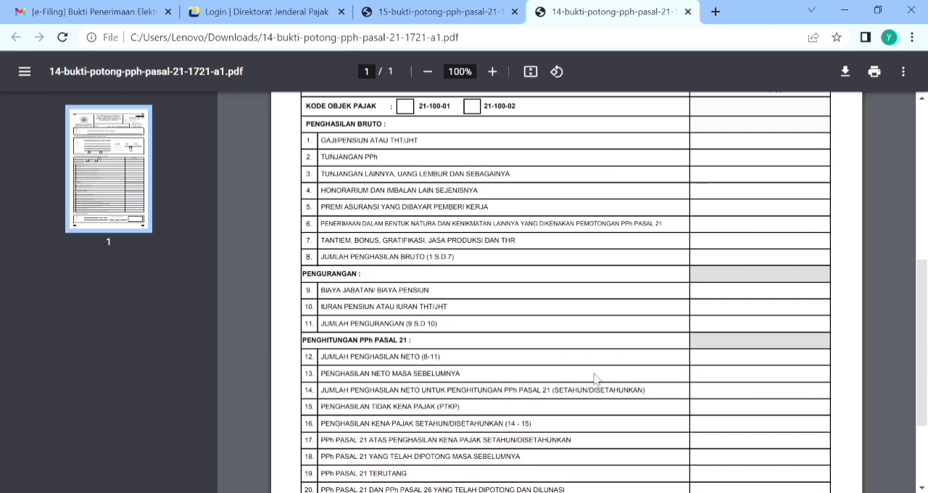
pyautogui.scroll(-2, 926, 366)
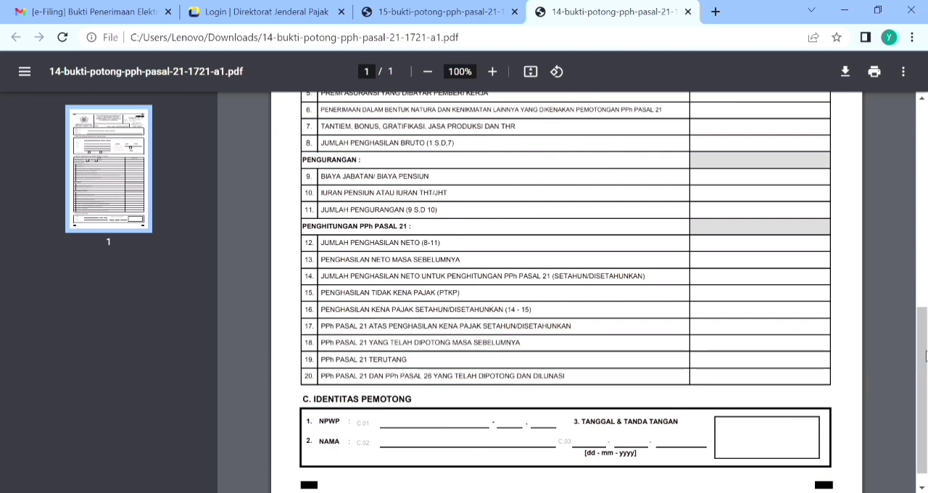
pyautogui.moveTo(925, 351); pyautogui.dragTo(923, 138)
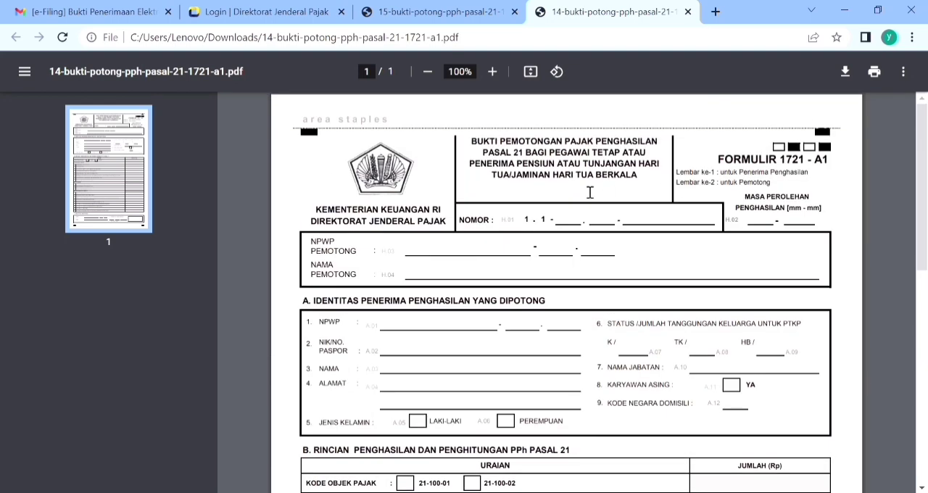
# Step: Return to the DJP Online login page, log in to the account and open e-Filing from the Lapor section
pyautogui.click(268, 11)
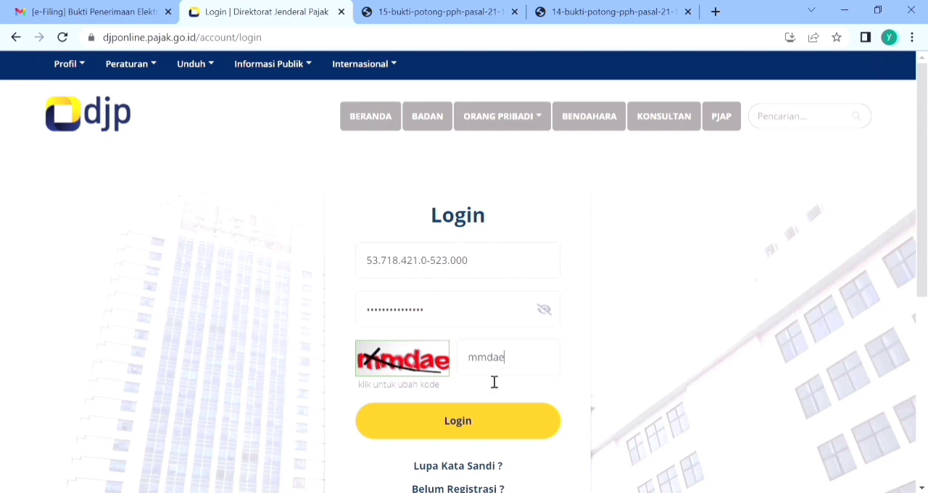
pyautogui.click(460, 426)
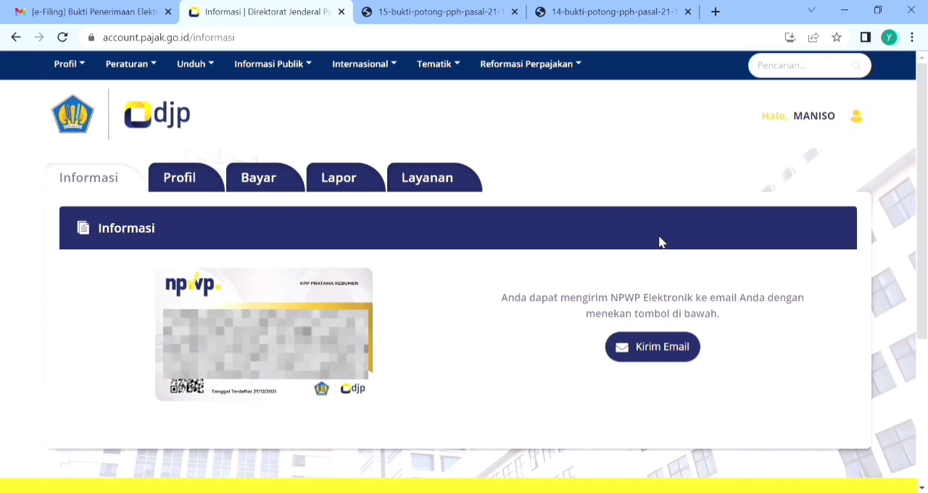
pyautogui.click(339, 191)
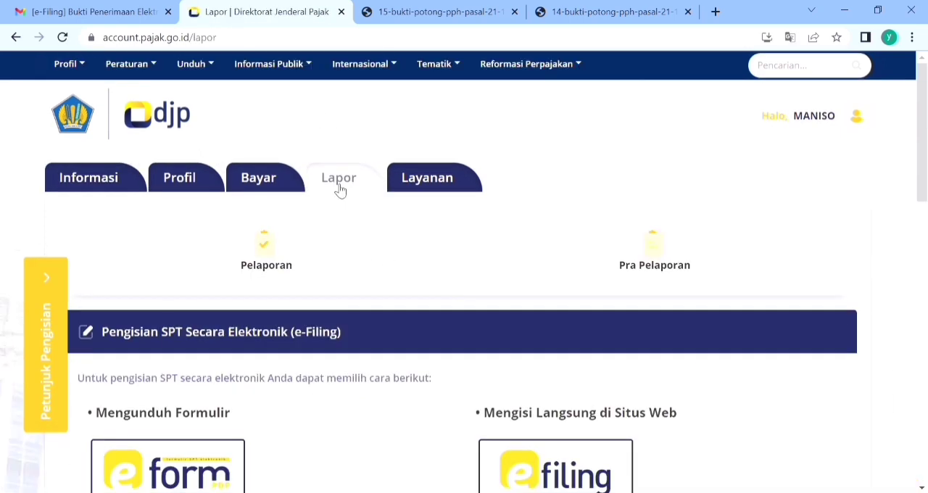
pyautogui.click(553, 472)
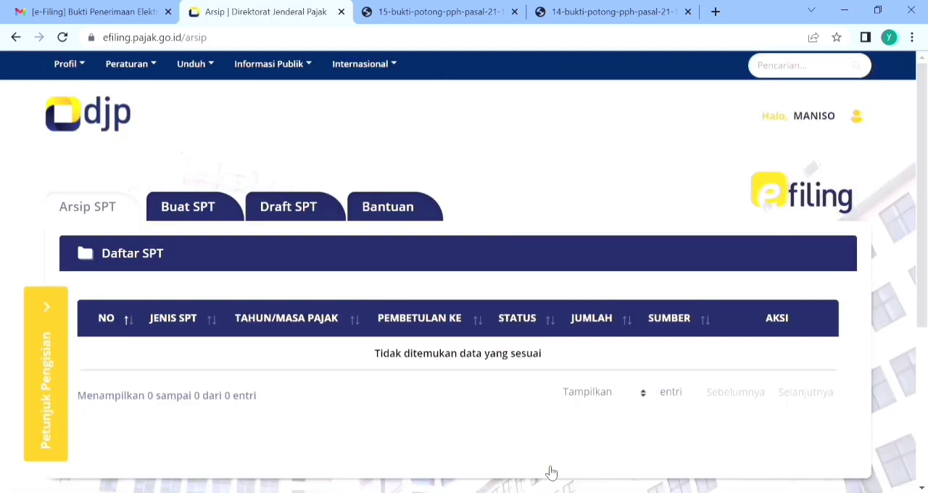
# Step: Start a new SPT and answer Tidak to the business or freelance, MT/PH separate taxation, and gross income under 60 million rupiah questions
pyautogui.click(192, 210)
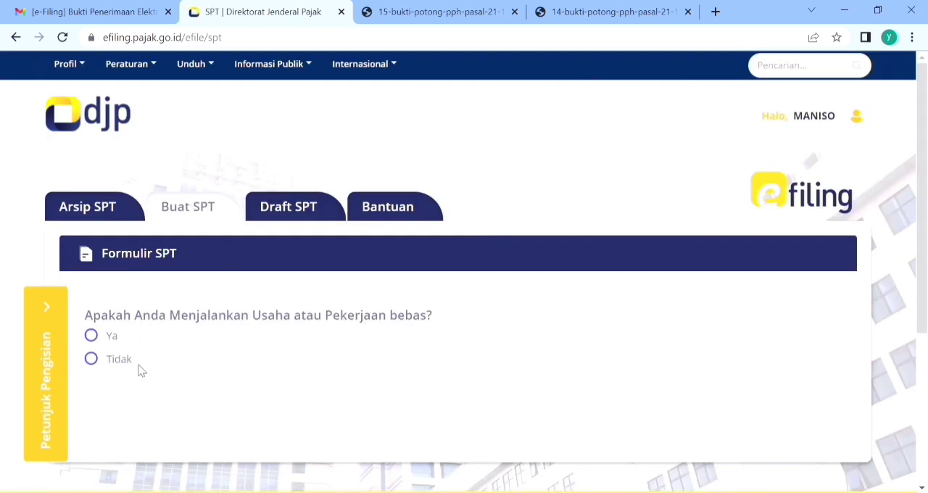
pyautogui.click(93, 359)
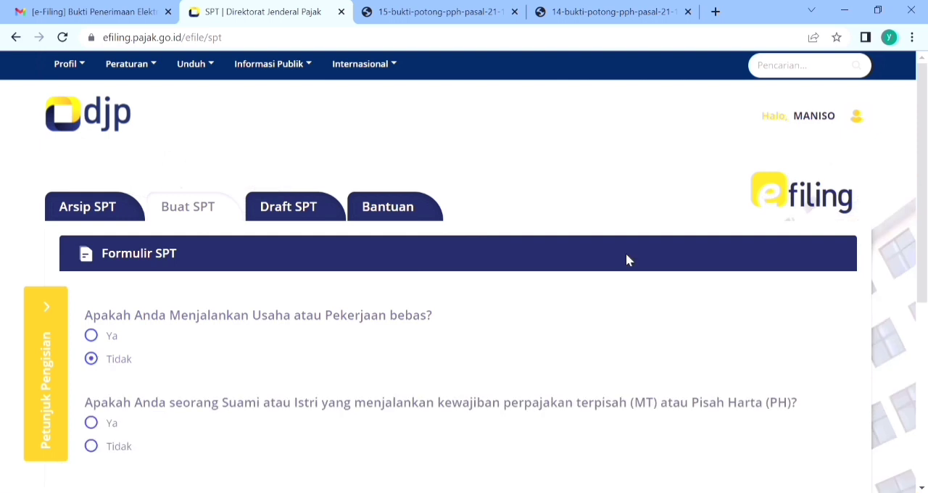
pyautogui.scroll(-2, 893, 233)
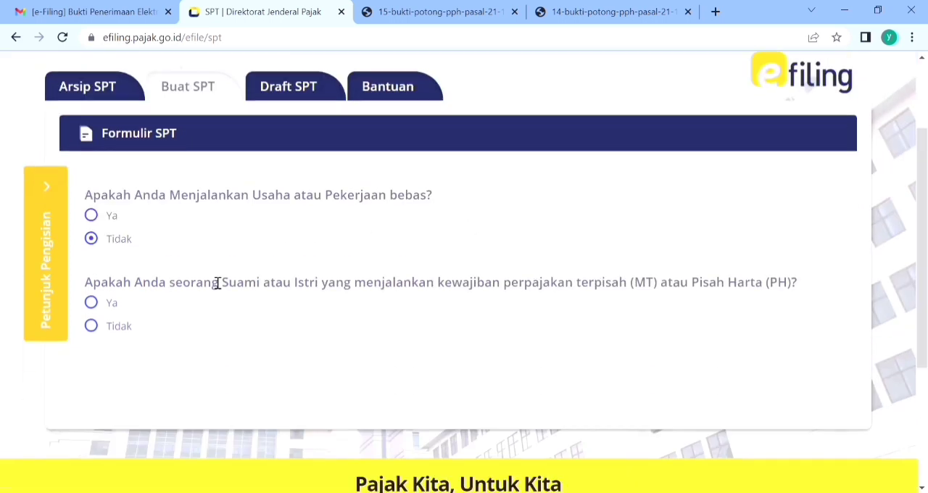
pyautogui.click(92, 326)
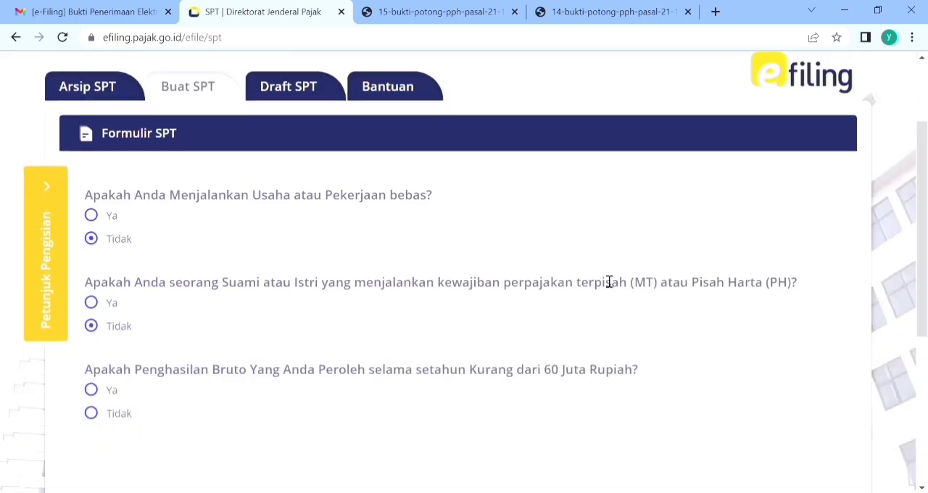
pyautogui.scroll(-1, 609, 280)
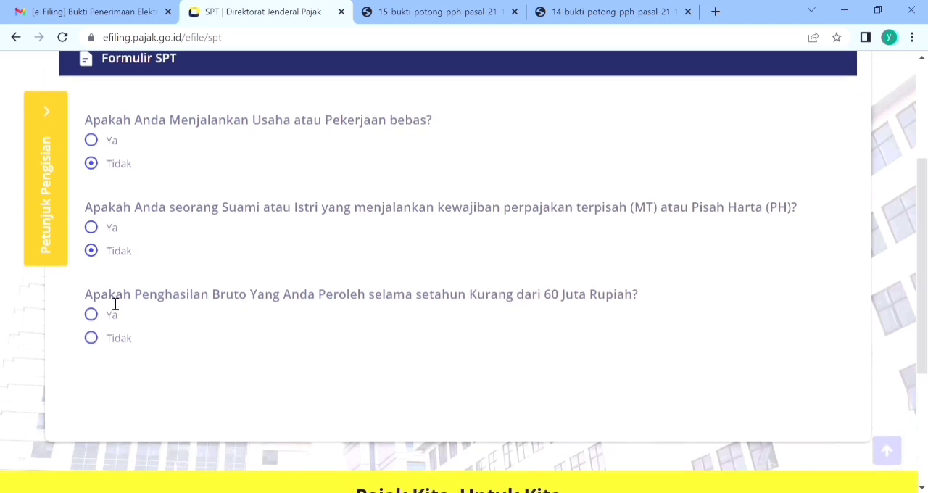
pyautogui.click(106, 342)
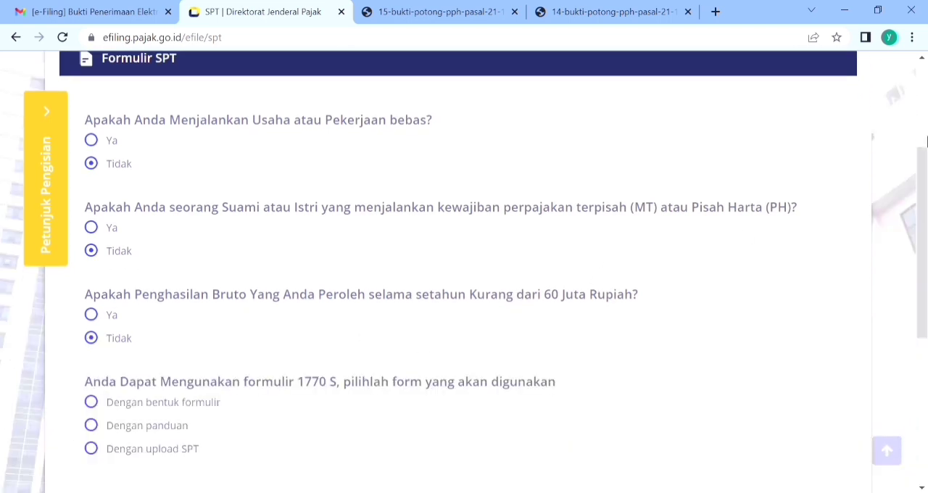
# Step: Choose the "Dengan panduan" option for form 1770 S and open the guided SPT 1770 S
pyautogui.scroll(-1, 161, 314)
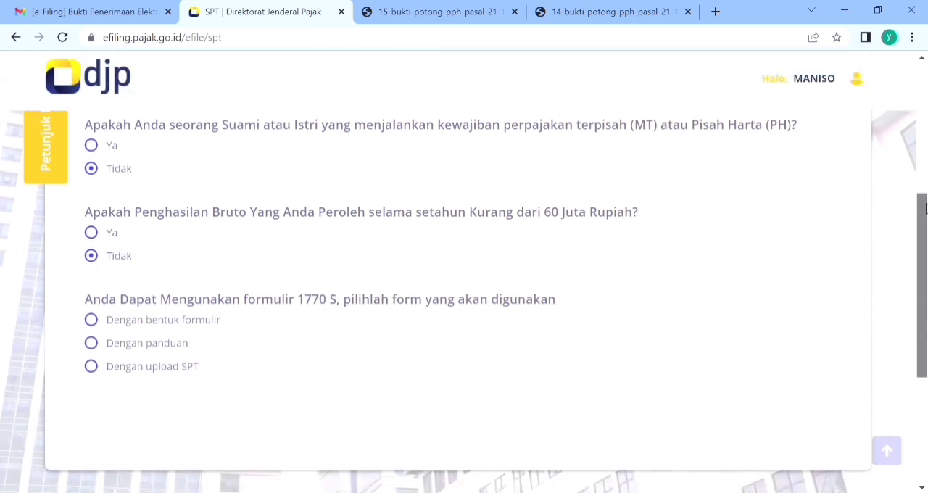
pyautogui.click(92, 341)
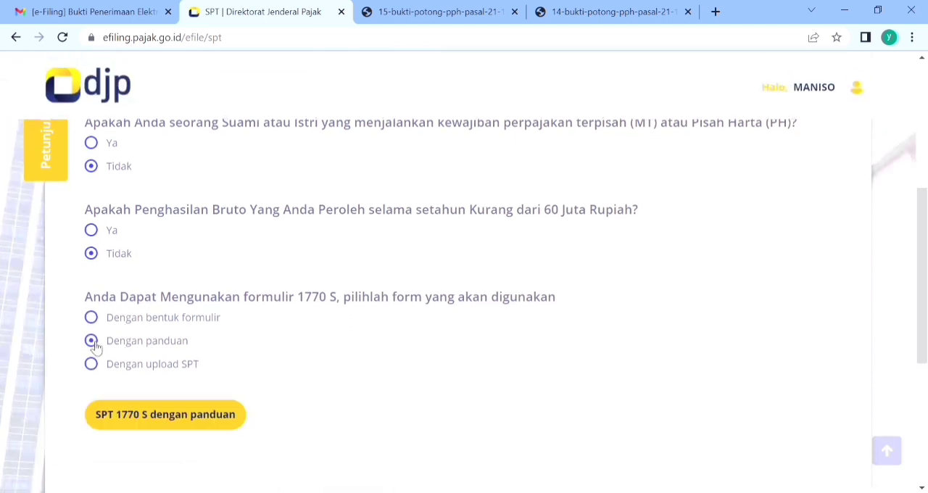
pyautogui.click(197, 425)
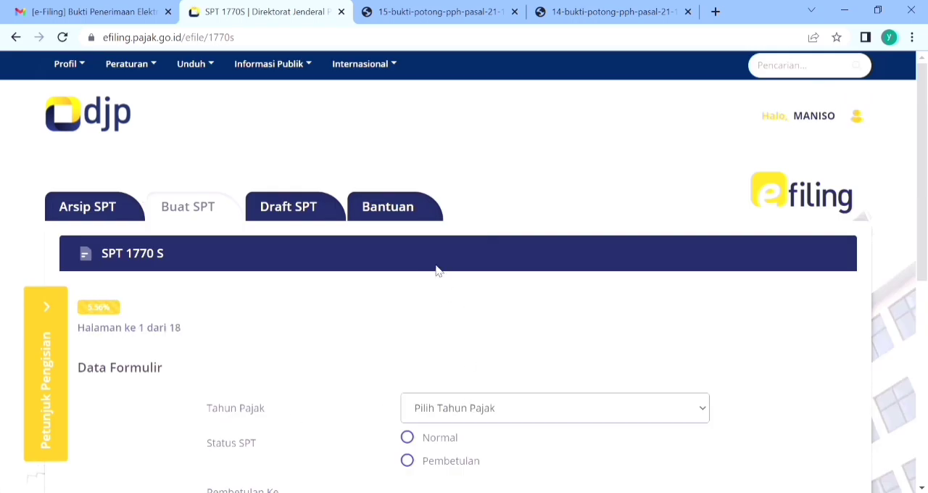
# Step: Set the form data to tax year 2021 with SPT status Normal and continue to the withholding list
pyautogui.click(408, 439)
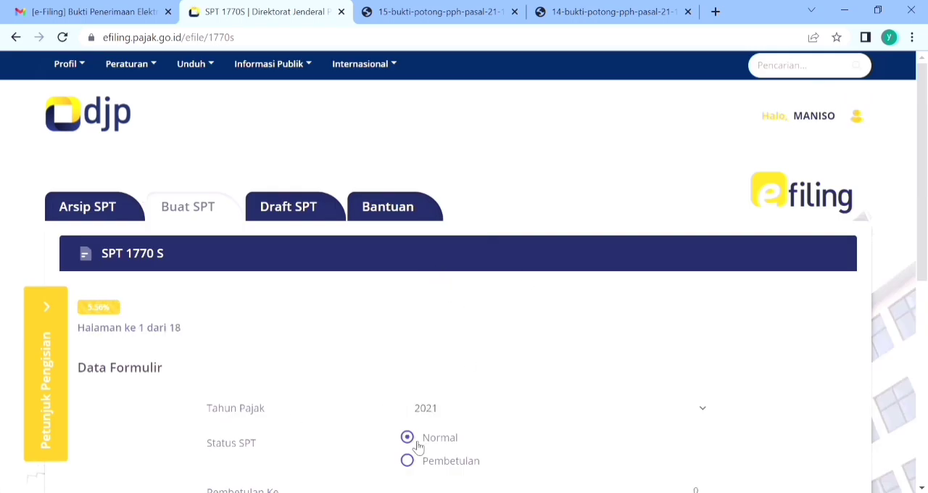
pyautogui.moveTo(924, 241); pyautogui.dragTo(924, 299)
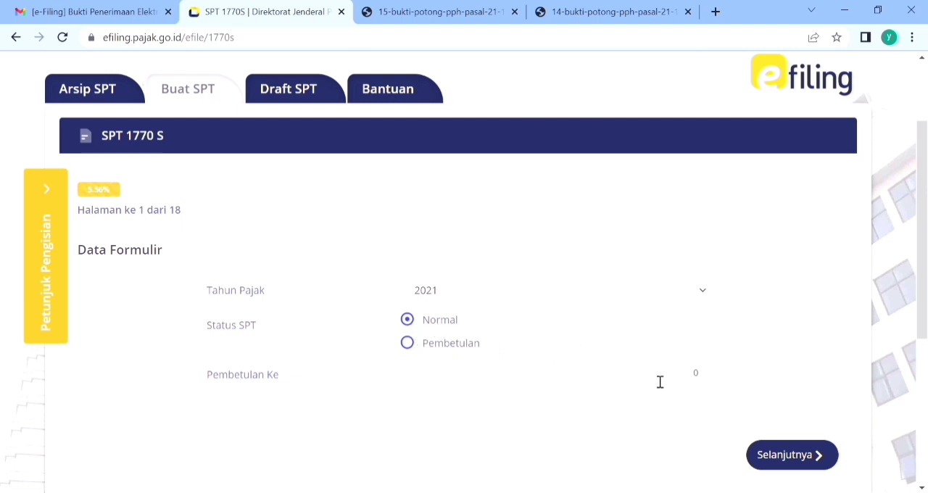
pyautogui.click(794, 457)
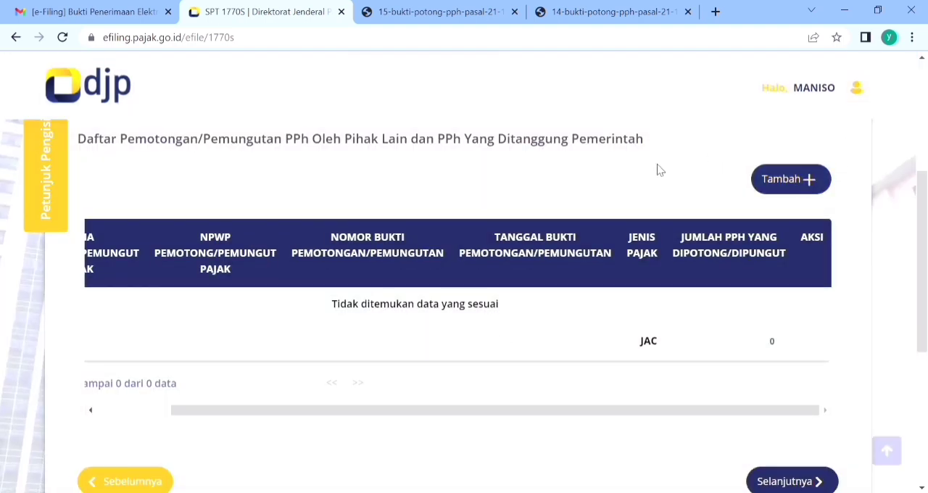
# Step: Add a new withholding slip entry (Bukti Potong Baru) and set its Jenis Pajak to Pasal 21
pyautogui.click(779, 179)
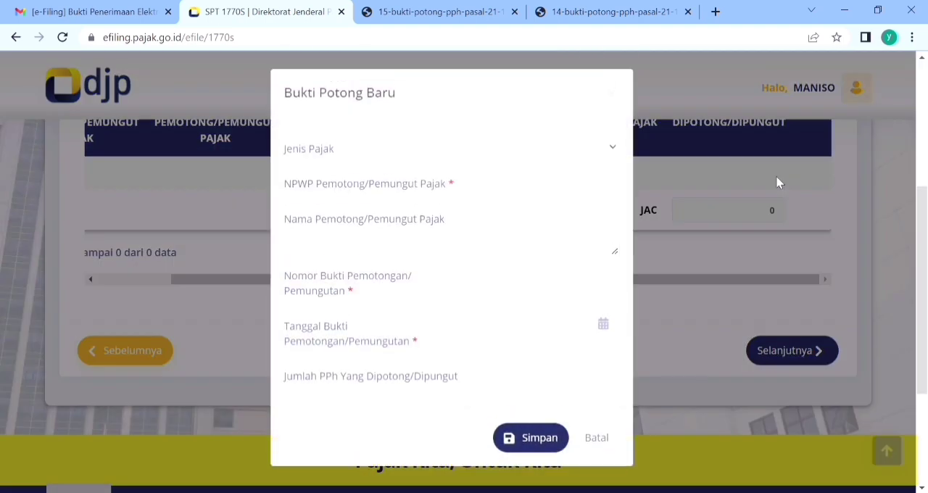
pyautogui.click(605, 146)
pyautogui.click(556, 169)
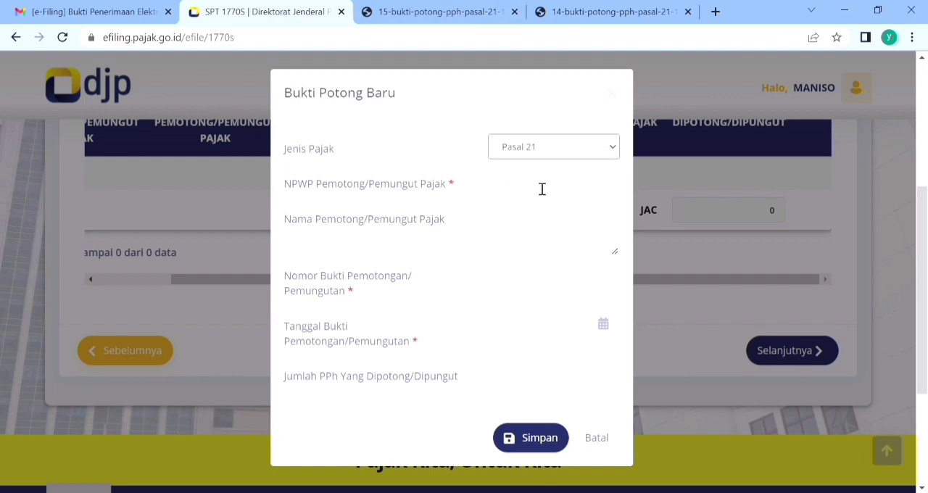
# Step: Consult the 1721-A2 and 1721-A1 forms for the withholder details, and enter the withholder's NPWP and name in the new slip entry
pyautogui.click(422, 12)
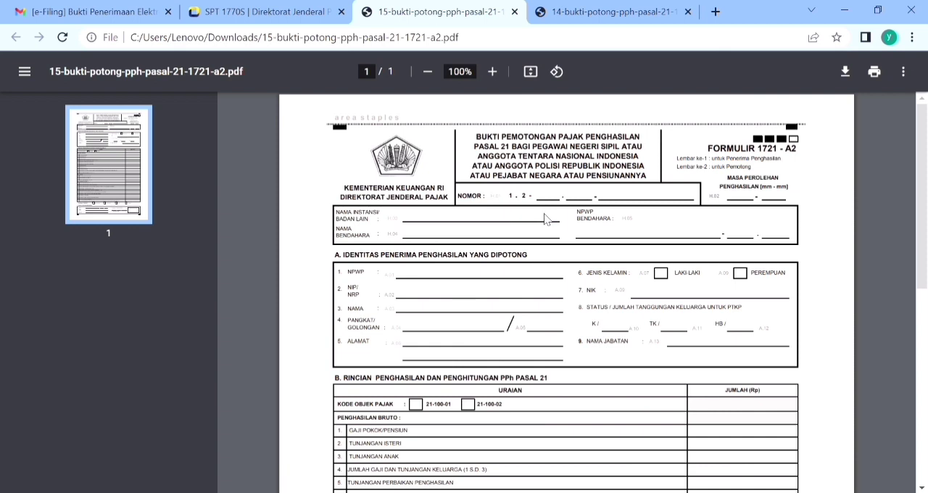
pyautogui.click(591, 12)
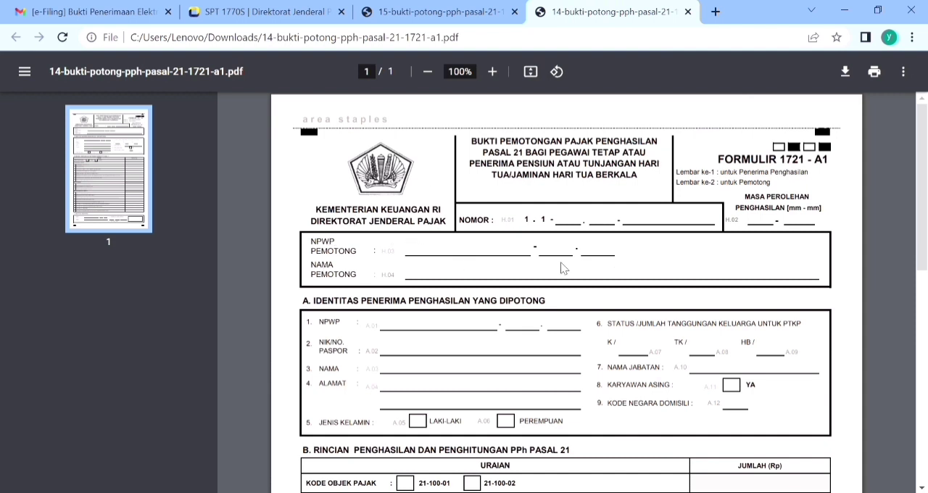
pyautogui.click(223, 7)
pyautogui.click(528, 186)
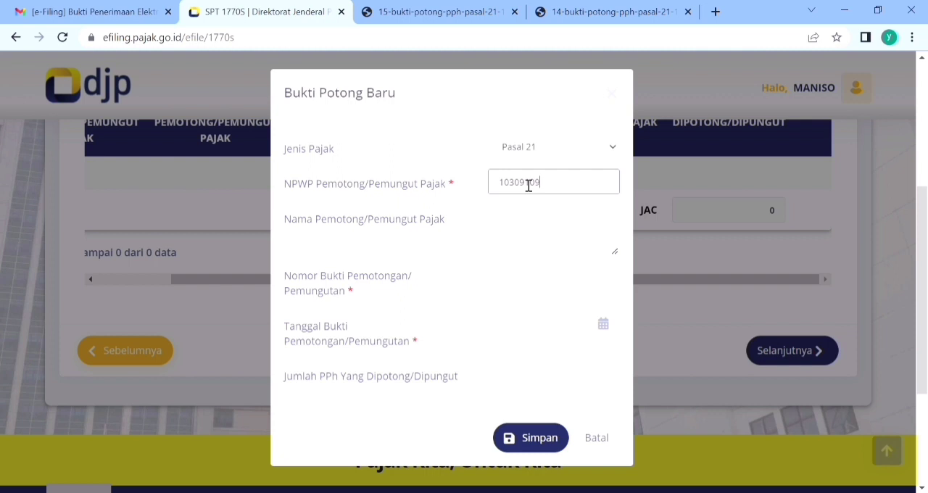
pyautogui.press('Tab')
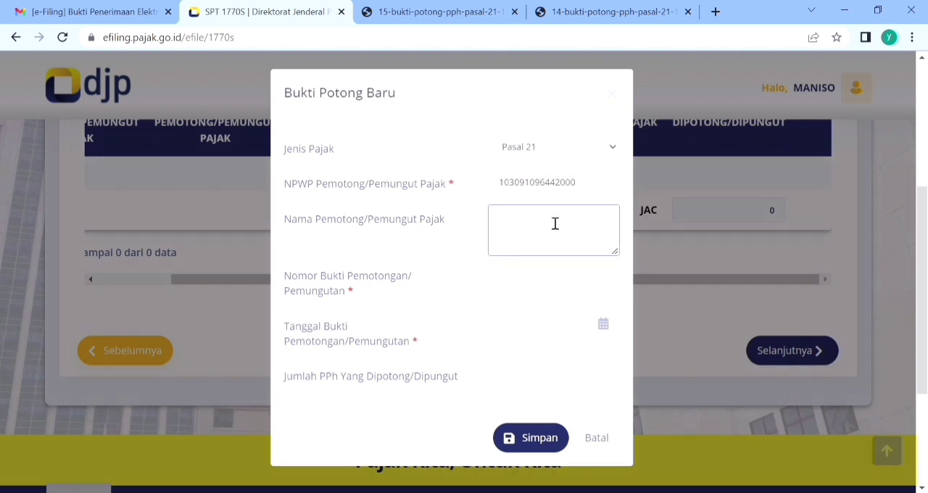
pyautogui.click(528, 267)
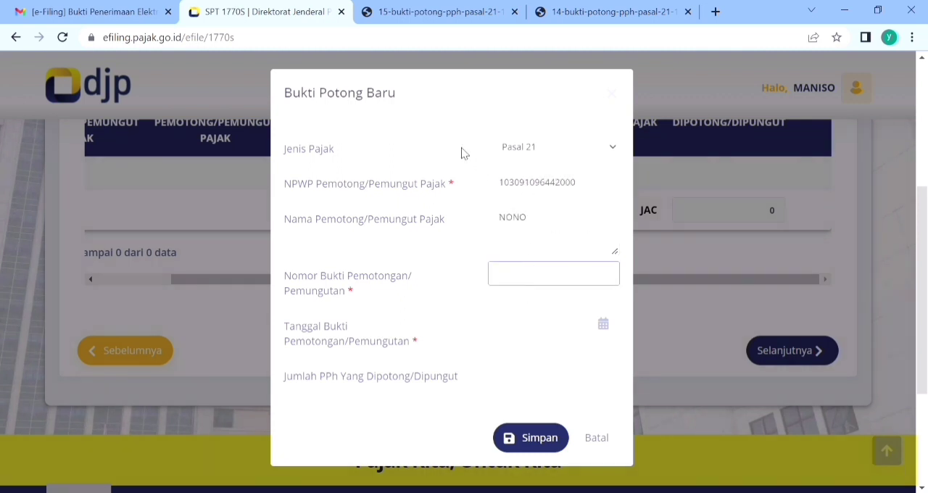
# Step: Check where the slip number stands on the 1721-A2 and 1721-A1 forms, and enter the withholding slip number in the new entry
pyautogui.click(439, 11)
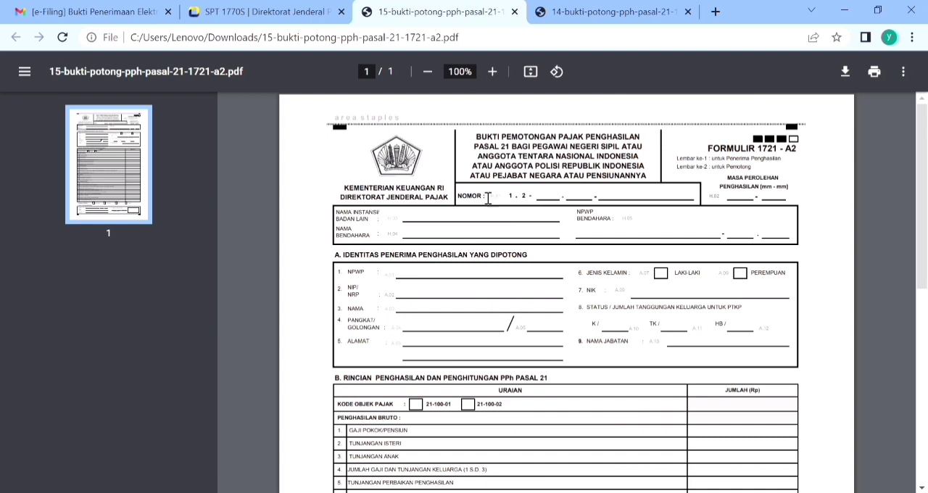
pyautogui.click(582, 12)
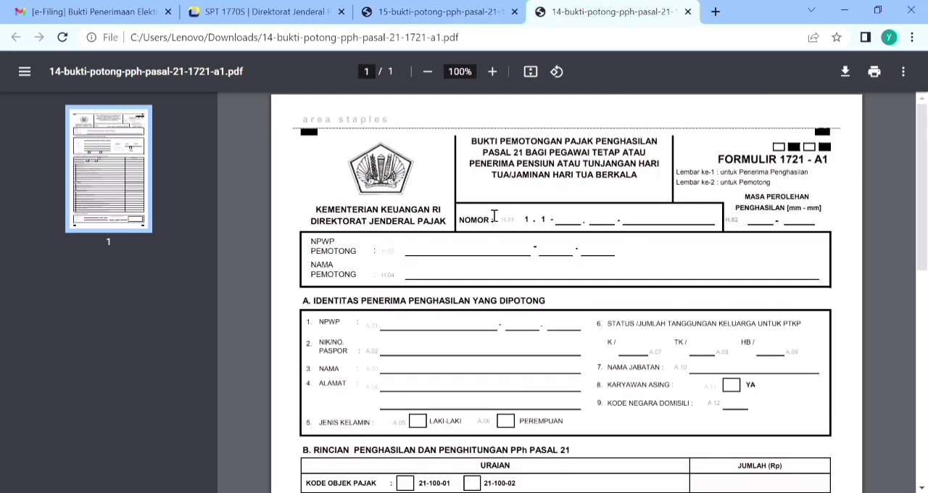
pyautogui.click(464, 16)
pyautogui.click(270, 10)
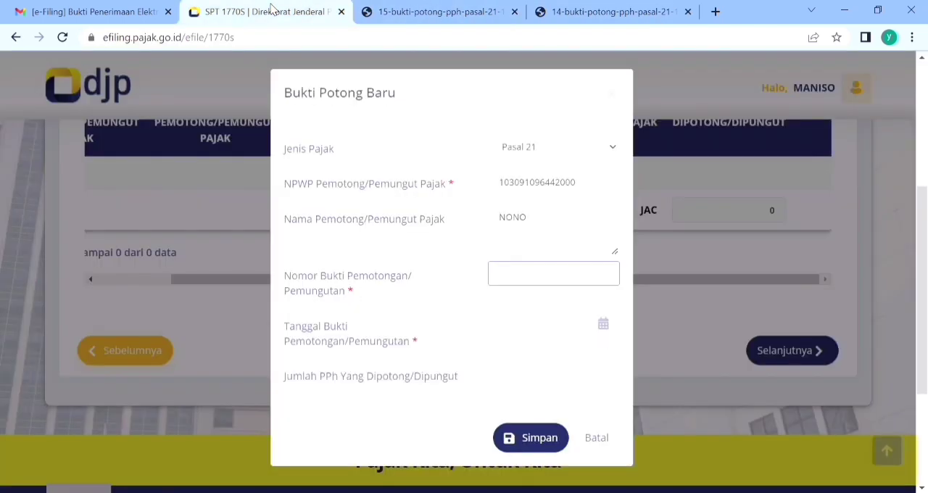
pyautogui.press('Tab')
# Step: Check where the signing date stands on the 1721-A2 and 1721-A1 forms, and set the slip date to 03-01-2022
pyautogui.click(440, 11)
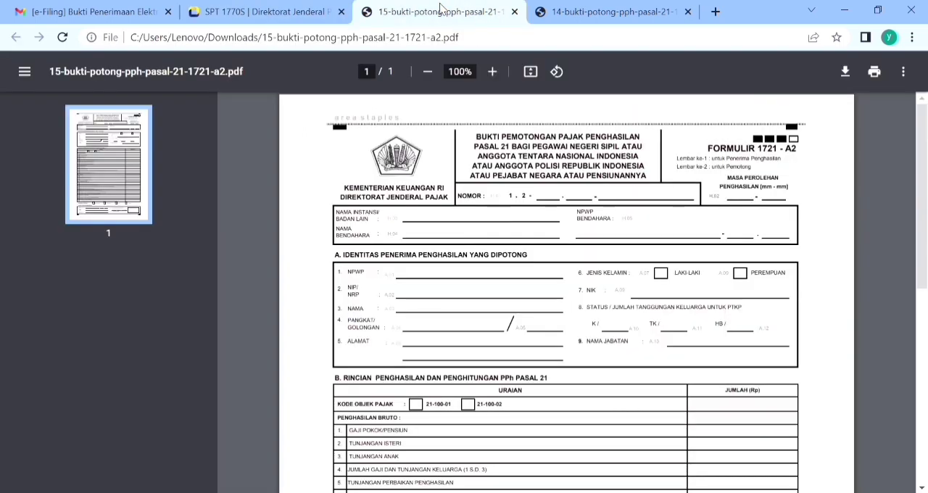
pyautogui.moveTo(926, 154); pyautogui.dragTo(920, 361)
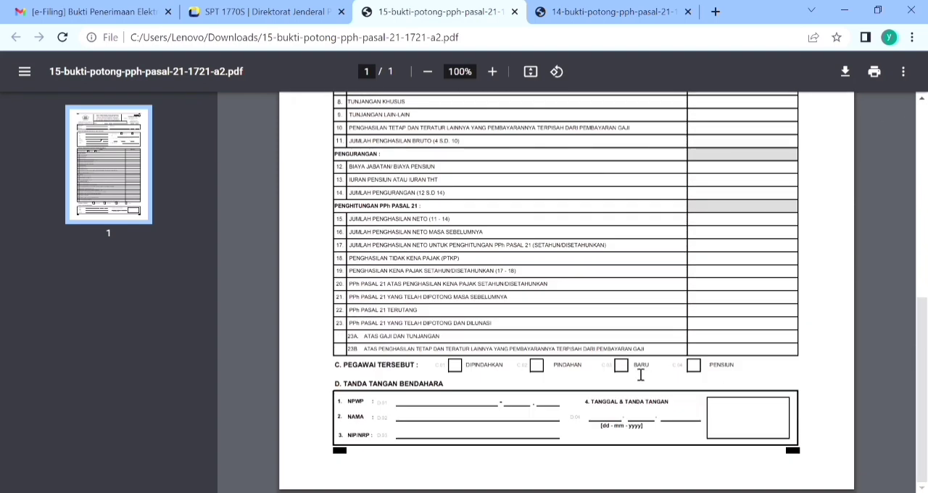
pyautogui.click(612, 10)
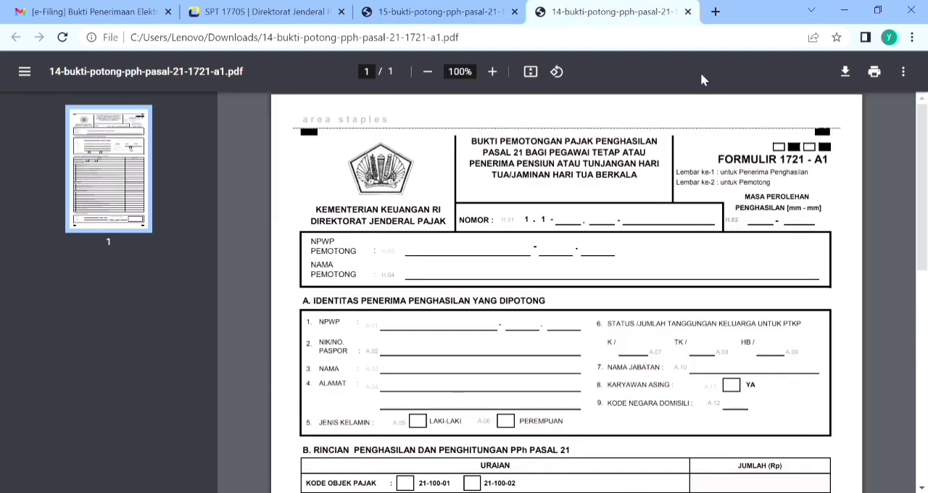
pyautogui.hotkey('ctrl', 'shift', 'Tab')
pyautogui.click(612, 10)
pyautogui.moveTo(920, 145); pyautogui.dragTo(888, 404)
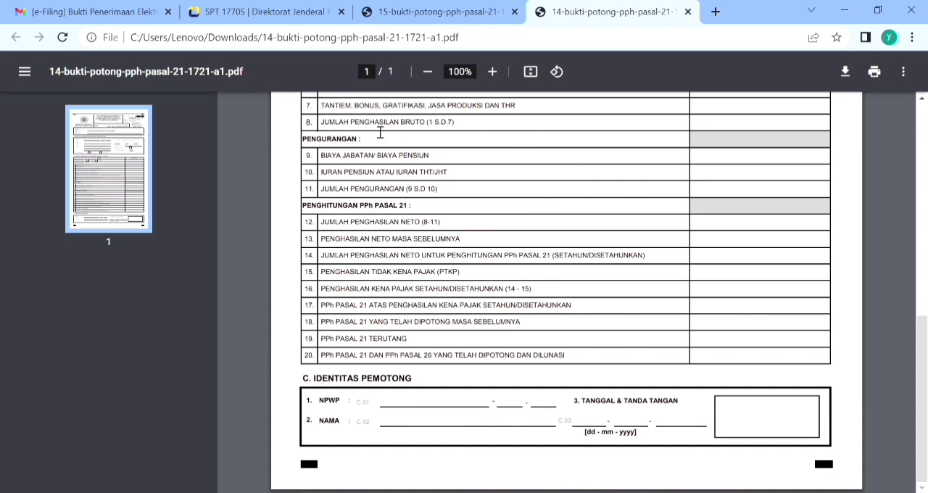
pyautogui.click(208, 11)
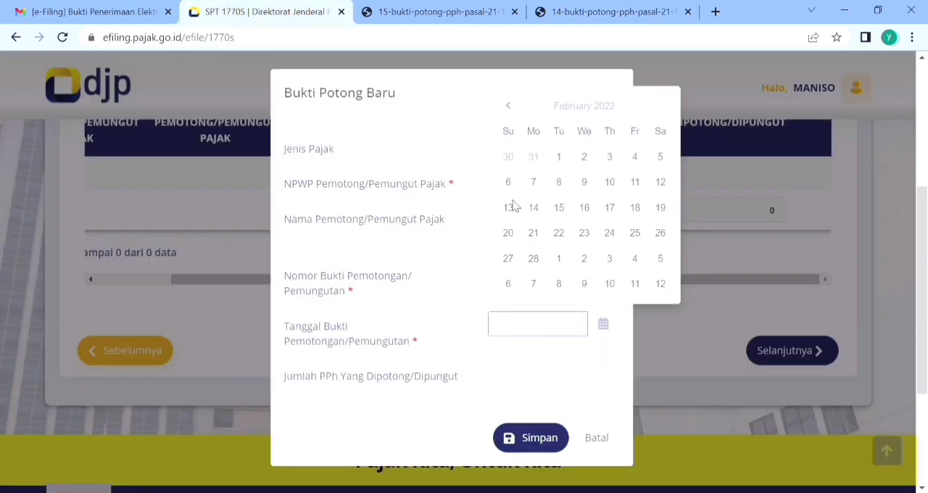
pyautogui.click(509, 106)
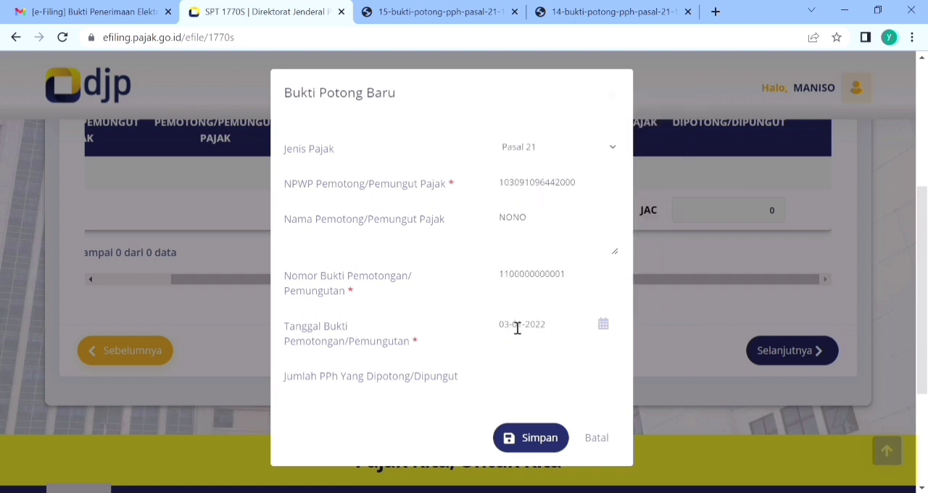
# Step: Consult the withheld-tax rows on the 1721-A2 and 1721-A1 forms, enter 0 as Jumlah PPh, and save the slip before continuing
pyautogui.click(531, 384)
pyautogui.hotkey('ctrl', 'Tab')
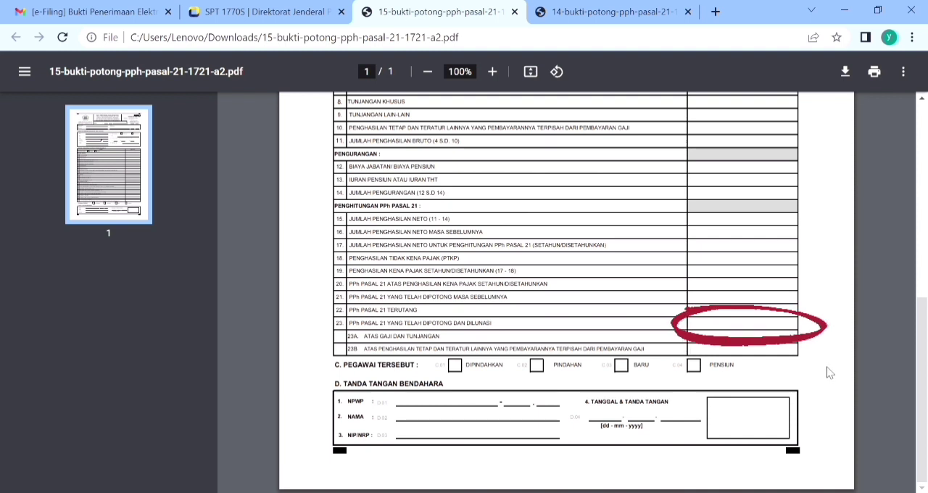
pyautogui.click(594, 12)
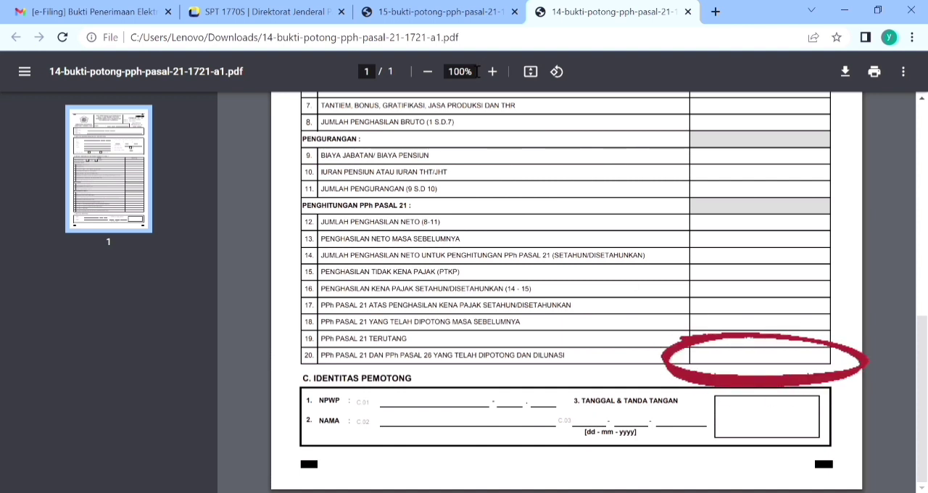
pyautogui.click(289, 4)
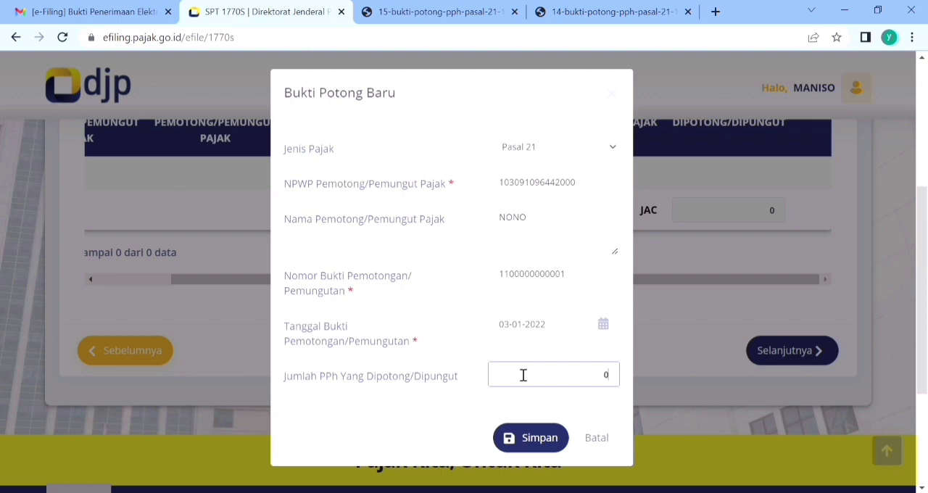
pyautogui.click(532, 439)
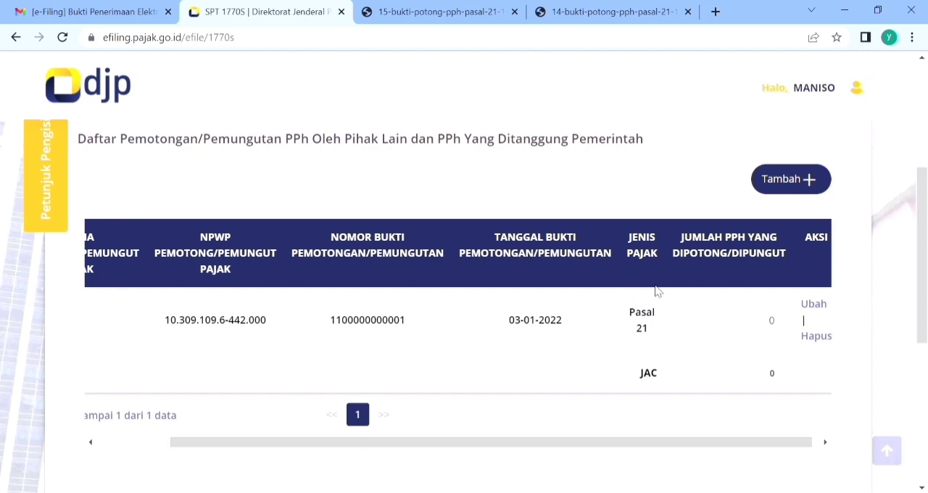
pyautogui.moveTo(919, 290); pyautogui.dragTo(919, 350)
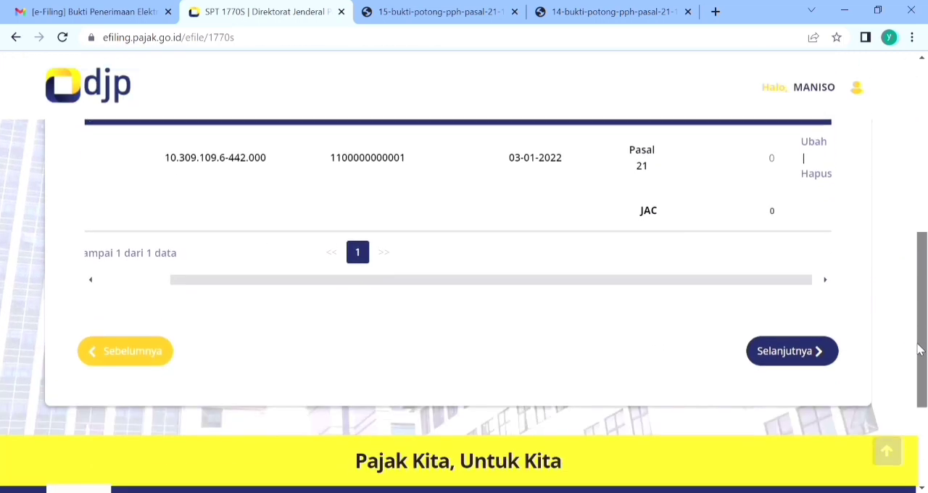
pyautogui.click(816, 351)
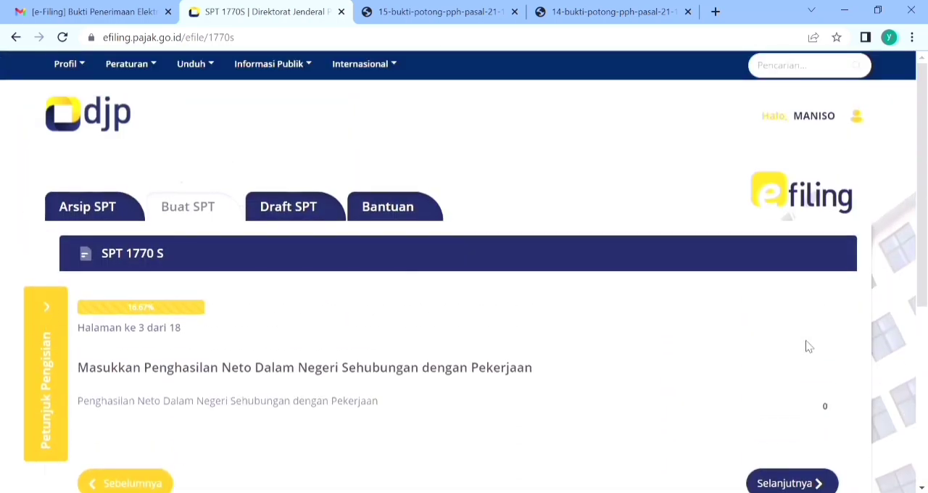
# Step: Consult the annual net income rows on both 1721 forms, enter the domestic net income from employment, and continue
pyautogui.moveTo(925, 178); pyautogui.dragTo(925, 256)
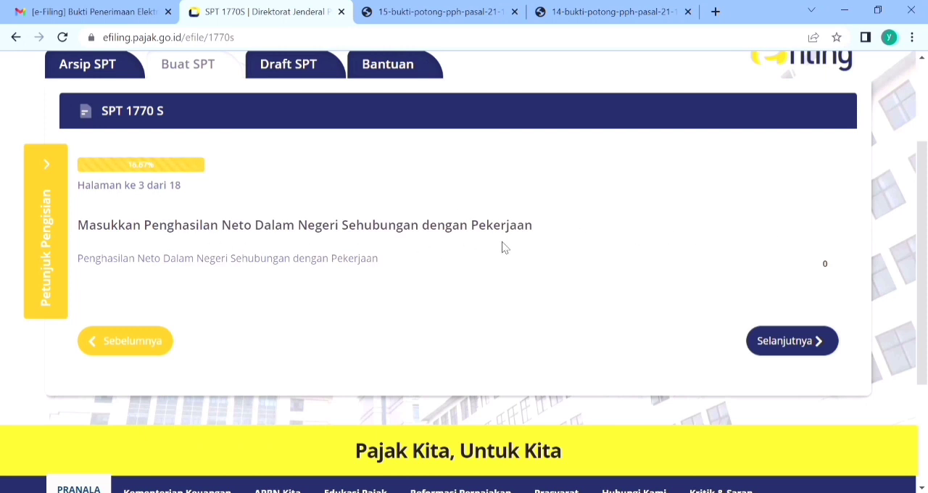
pyautogui.click(427, 18)
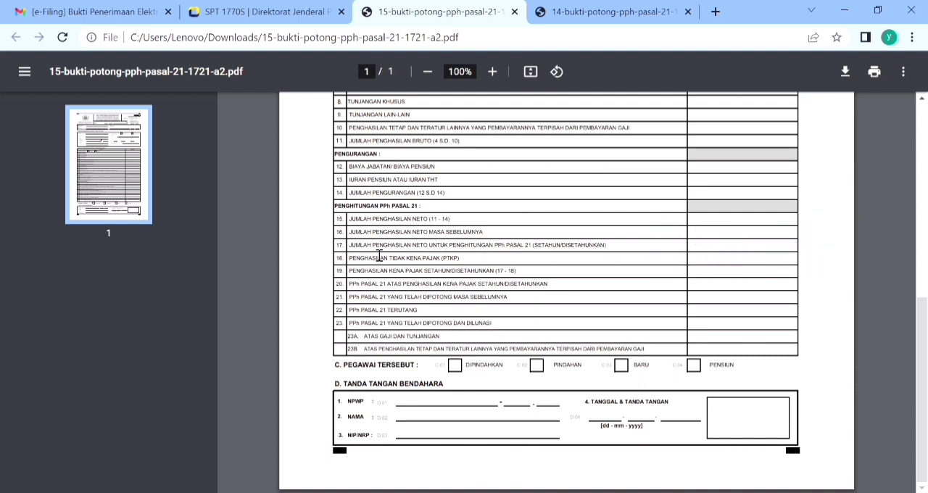
pyautogui.click(586, 10)
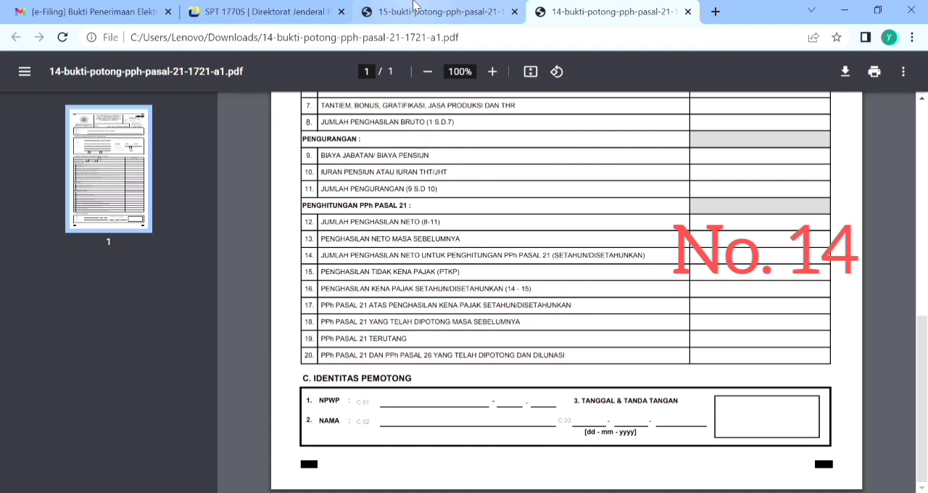
pyautogui.click(258, 9)
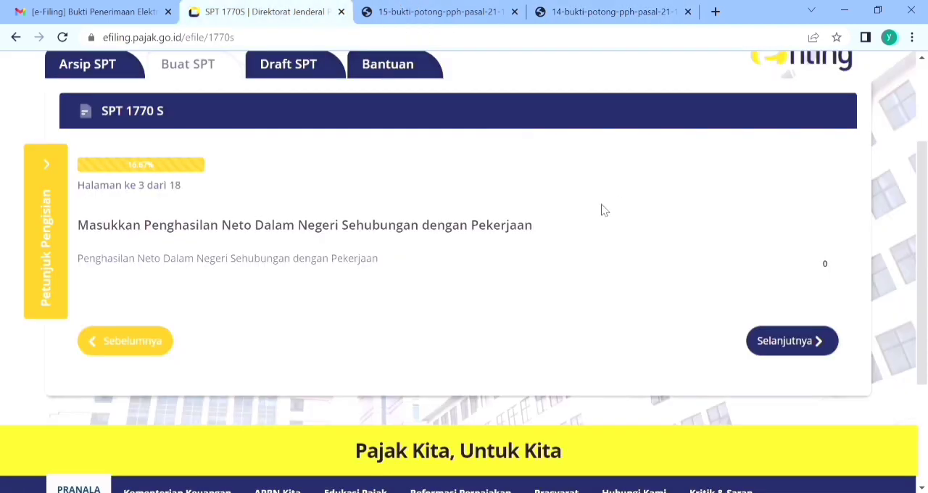
pyautogui.click(727, 262)
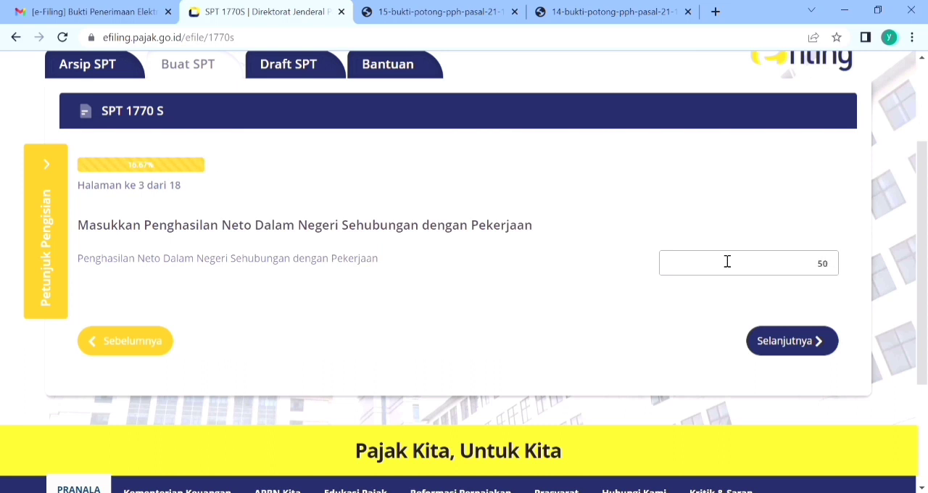
pyautogui.write('43.929')
pyautogui.click(794, 348)
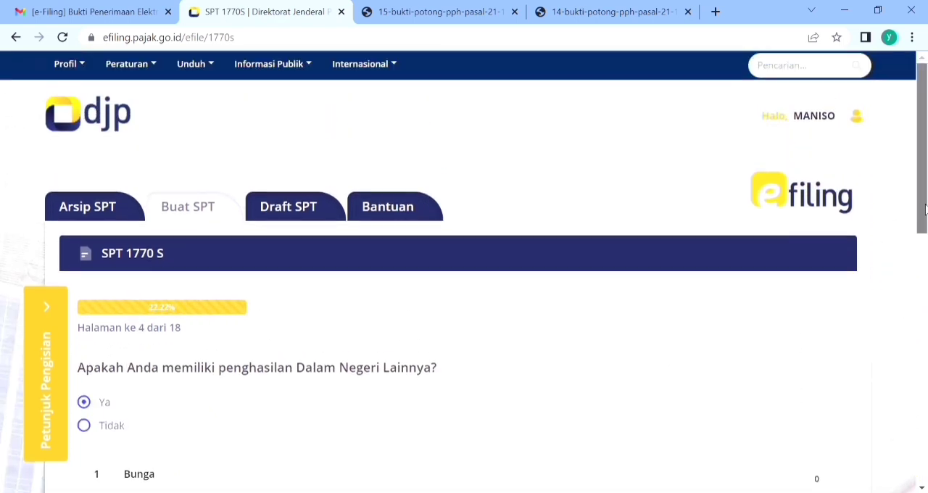
# Step: Review the other domestic income categories, answer Tidak to having such income, and continue
pyautogui.scroll(-3, 917, 209)
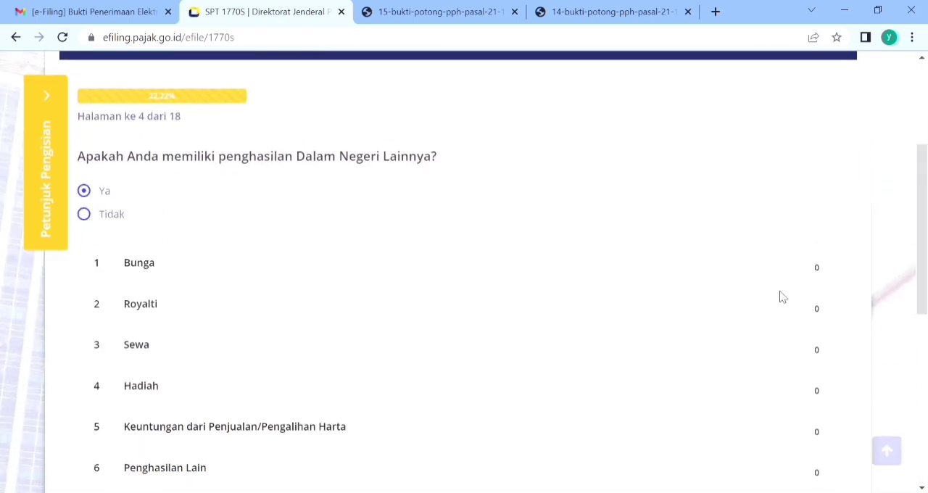
pyautogui.moveTo(922, 268); pyautogui.dragTo(925, 315)
pyautogui.scroll(1, 925, 315)
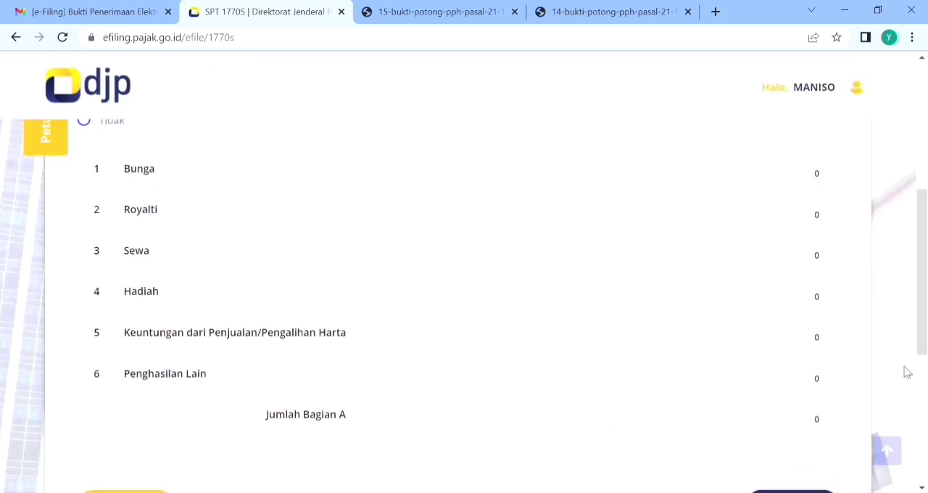
pyautogui.scroll(2, 920, 286)
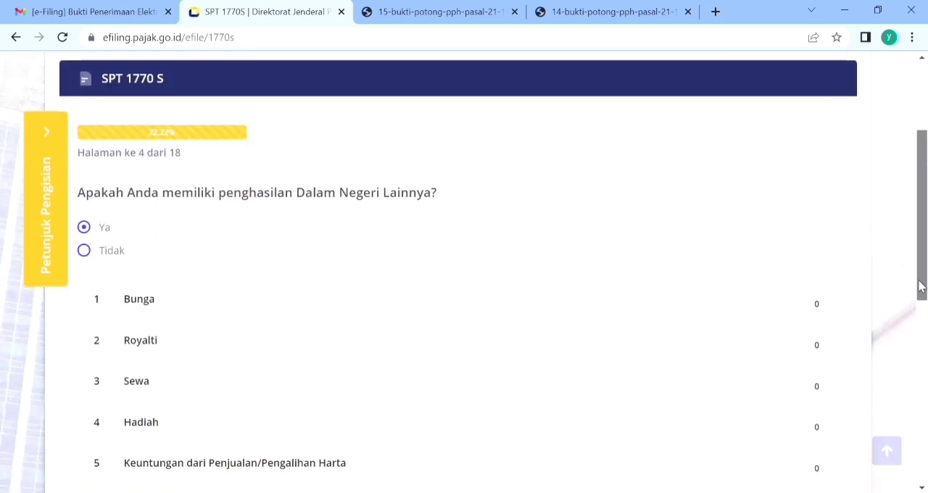
pyautogui.click(84, 248)
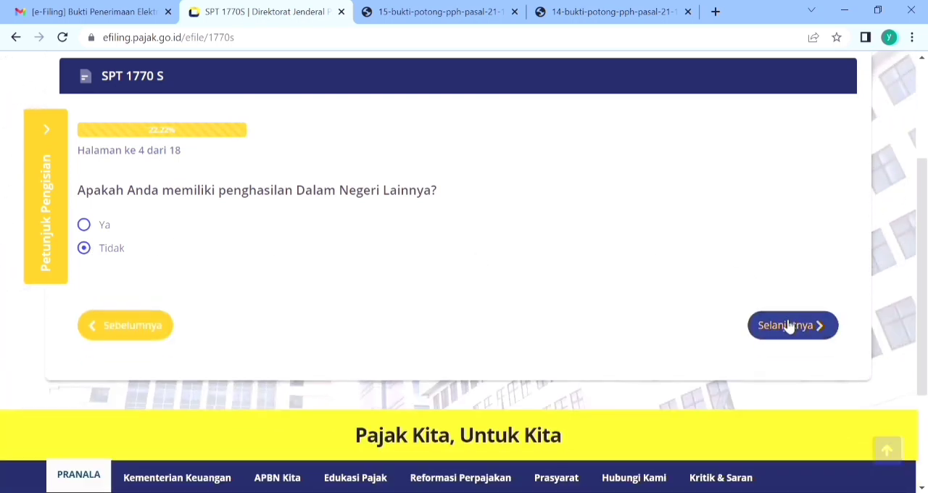
pyautogui.click(784, 325)
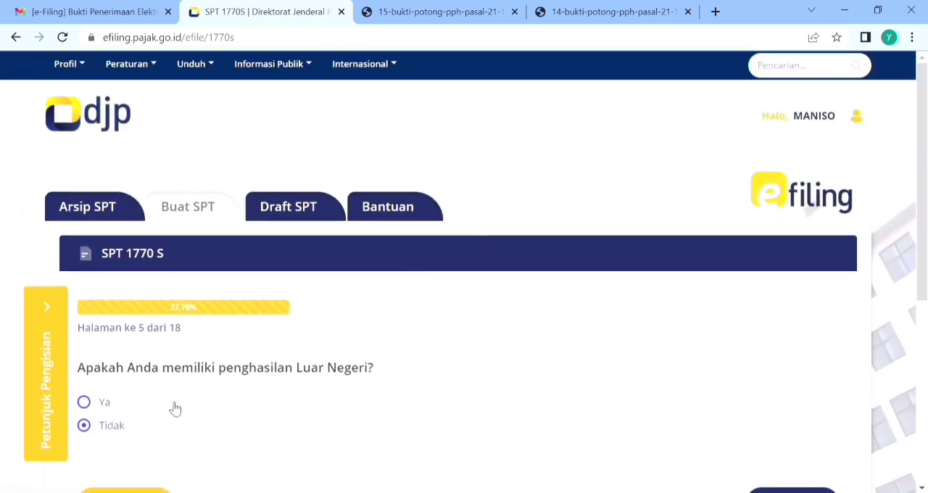
# Step: Look at the foreign income field shown for Ya, set the foreign income answer to Tidak, and continue
pyautogui.click(85, 402)
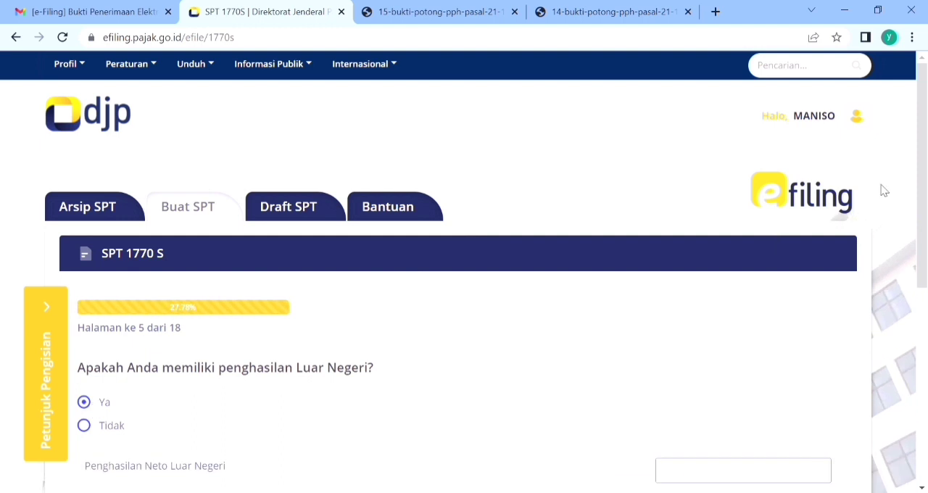
pyautogui.scroll(-3, 925, 187)
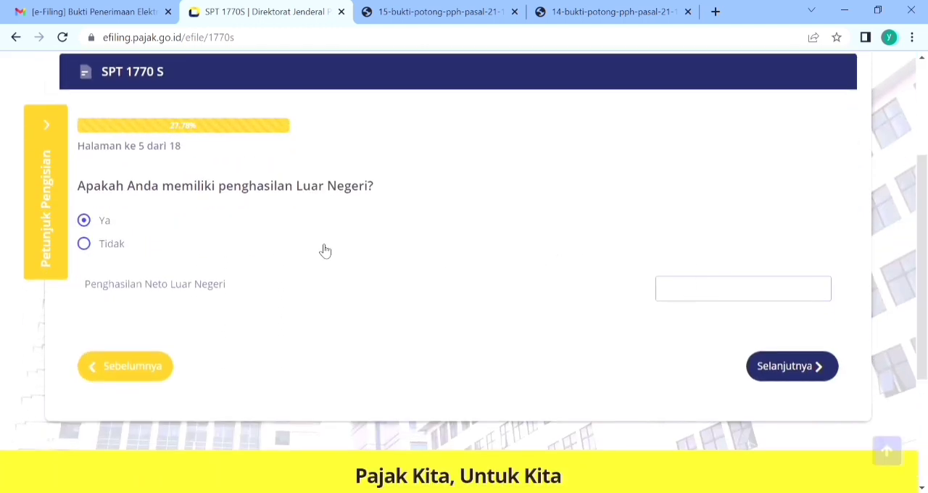
pyautogui.click(133, 251)
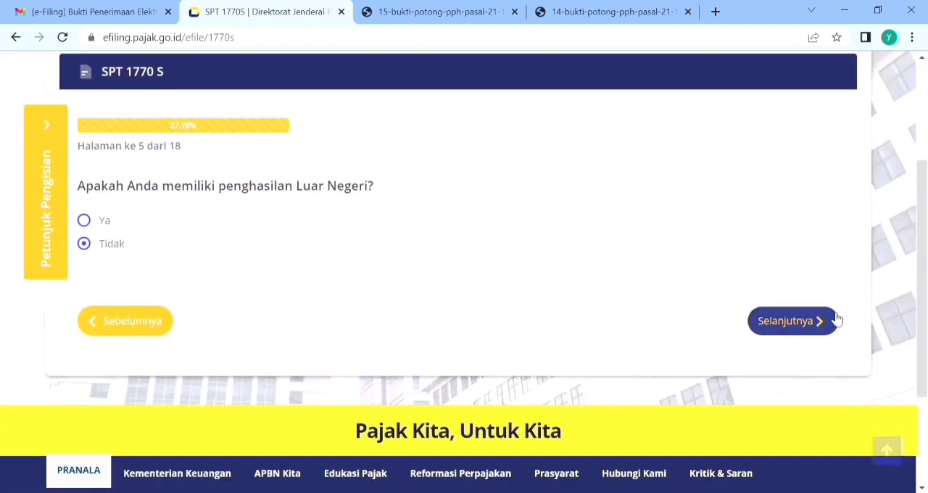
pyautogui.click(830, 320)
# Step: Answer Tidak to having income that is not a tax object, such as grants or inheritance, and continue
pyautogui.moveTo(924, 216); pyautogui.dragTo(925, 328)
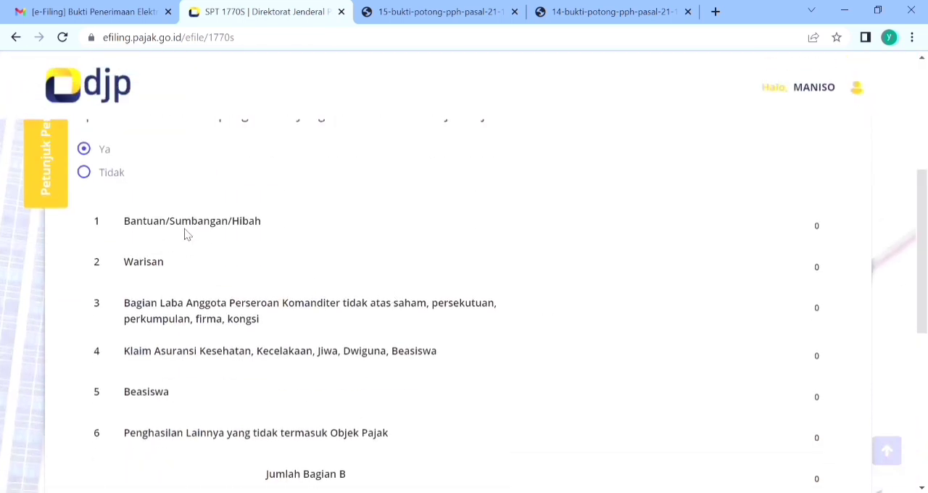
pyautogui.click(92, 176)
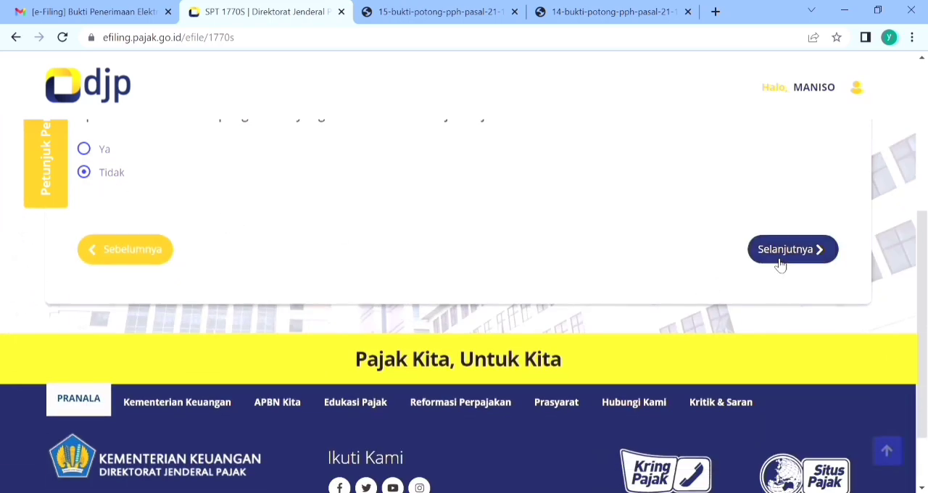
pyautogui.click(822, 254)
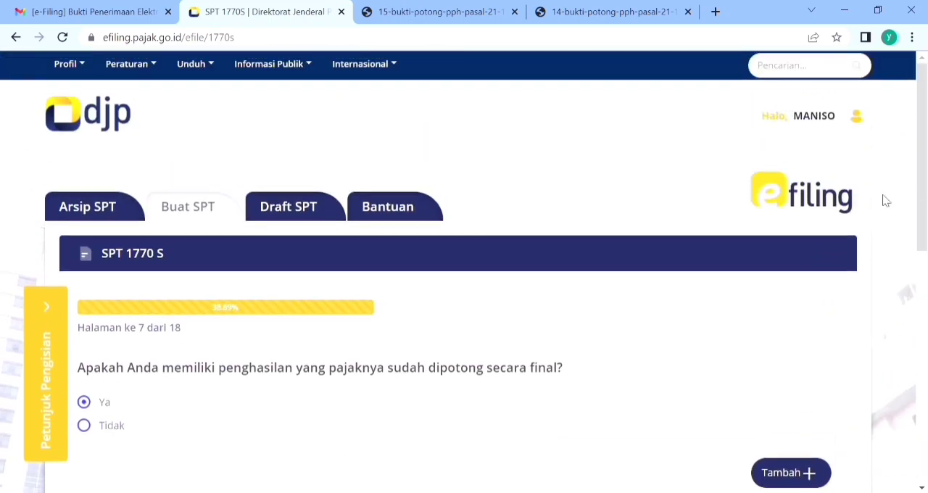
# Step: Add a final-tax income entry for Sewa Atas Tanah dan Bangunan with gross income 100.000.000 and PPh Terutang 10.000.000
pyautogui.scroll(-3, 255, 287)
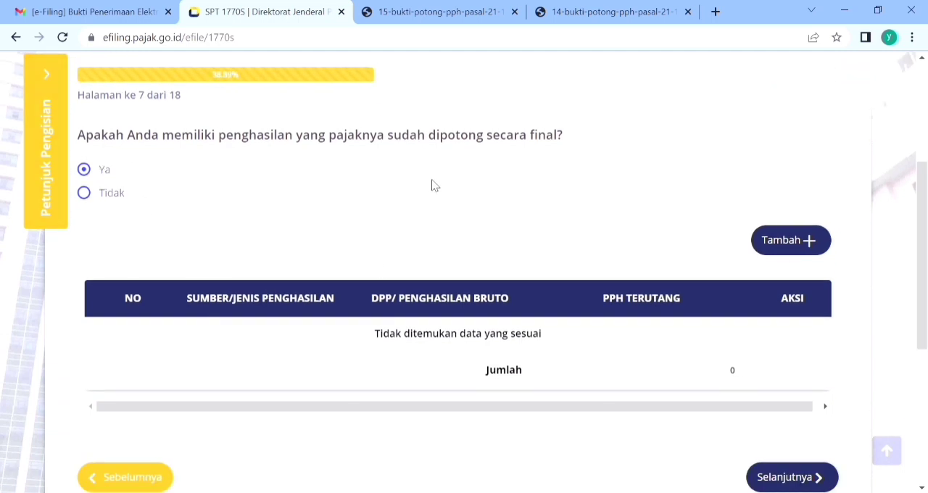
pyautogui.click(797, 230)
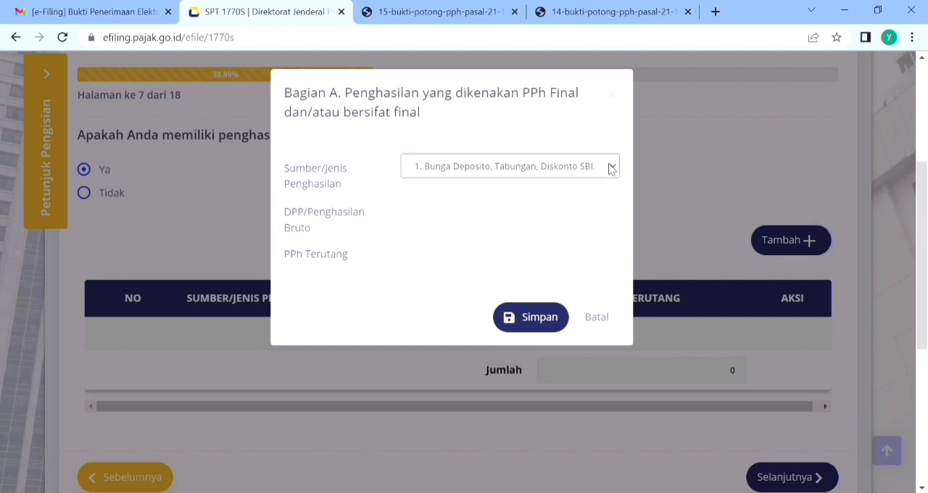
pyautogui.click(481, 284)
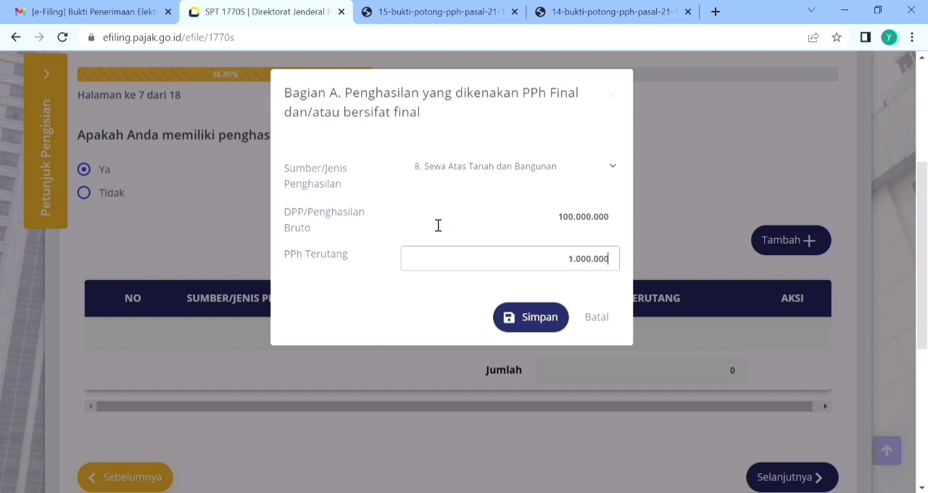
pyautogui.press('Tab')
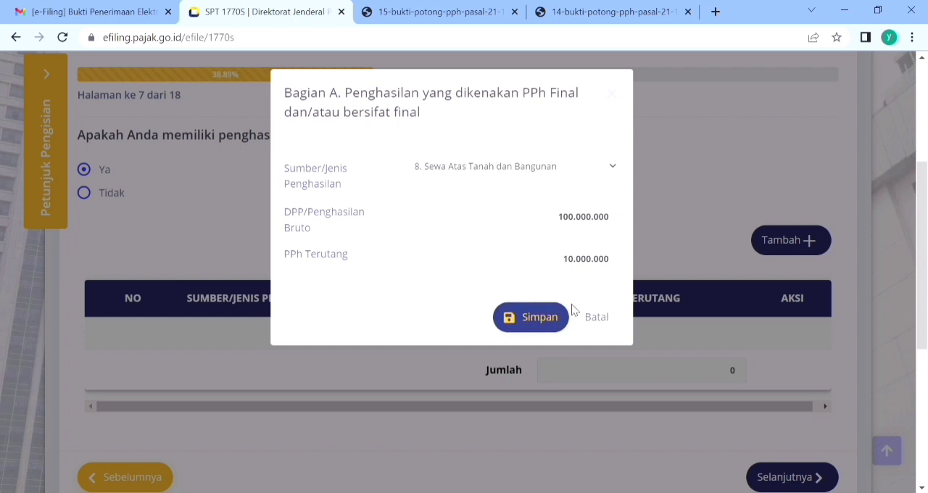
pyautogui.click(556, 319)
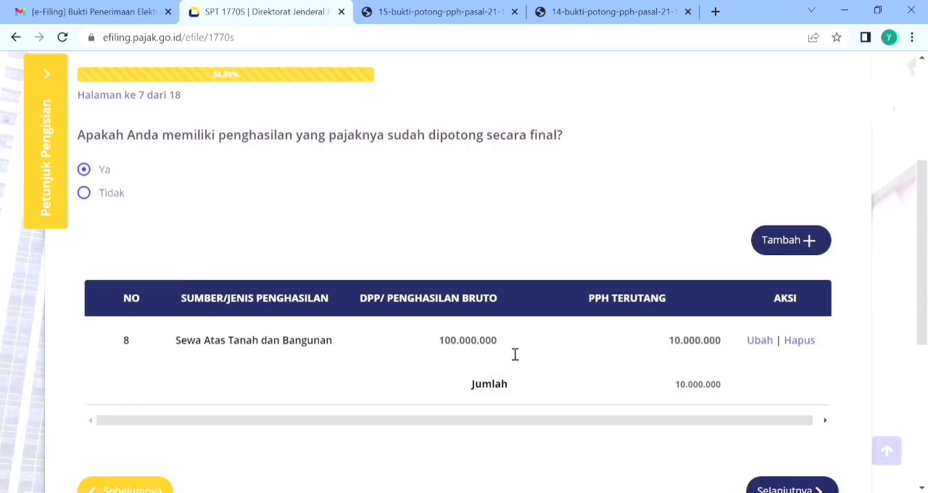
# Step: Delete the Sewa Atas Tanah dan Bangunan entry from the final-tax income list
pyautogui.click(800, 340)
pyautogui.click(486, 341)
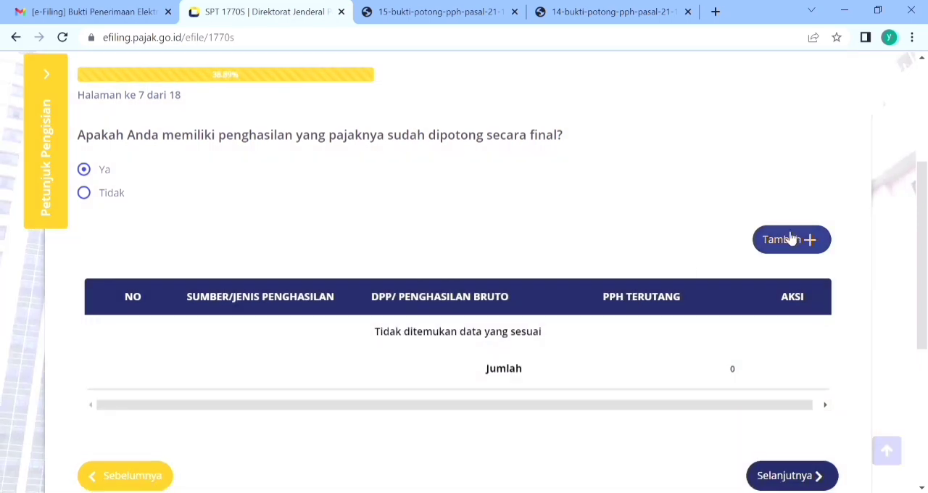
# Step: Answer Tidak to having income whose tax was already withheld as final, and continue
pyautogui.click(789, 239)
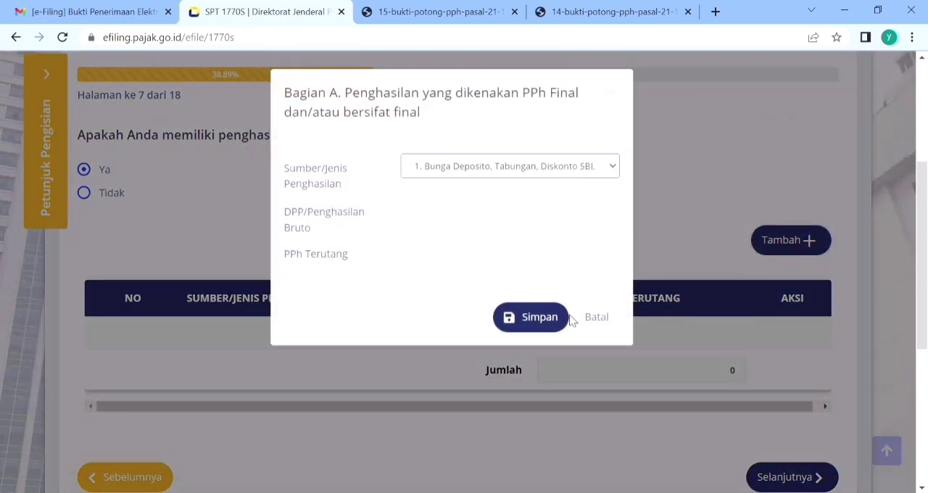
pyautogui.click(611, 93)
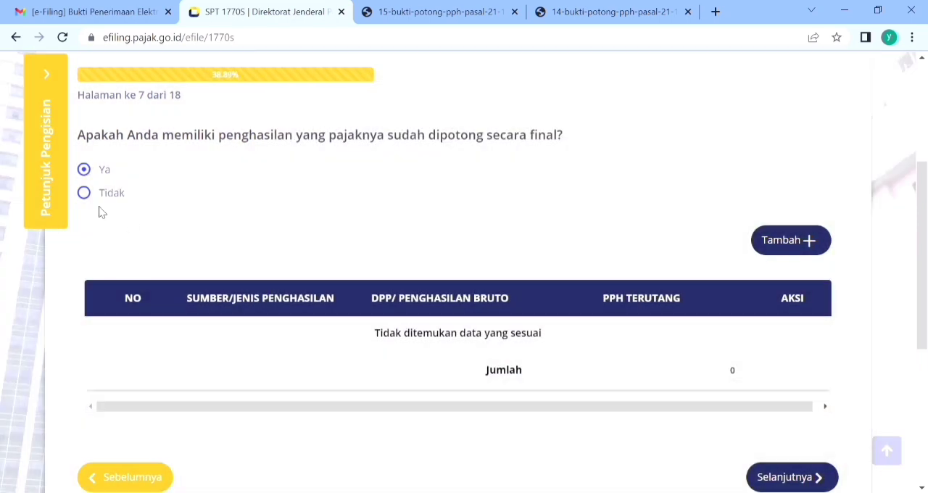
pyautogui.click(85, 195)
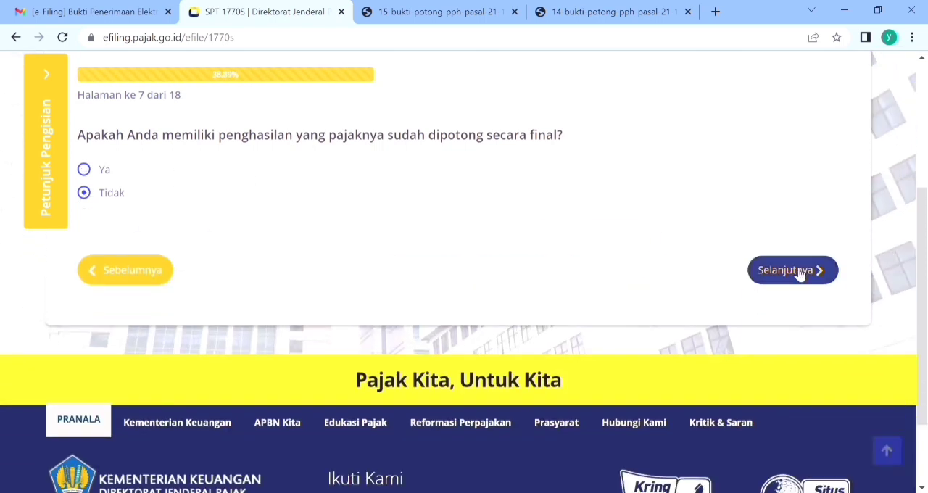
pyautogui.click(795, 273)
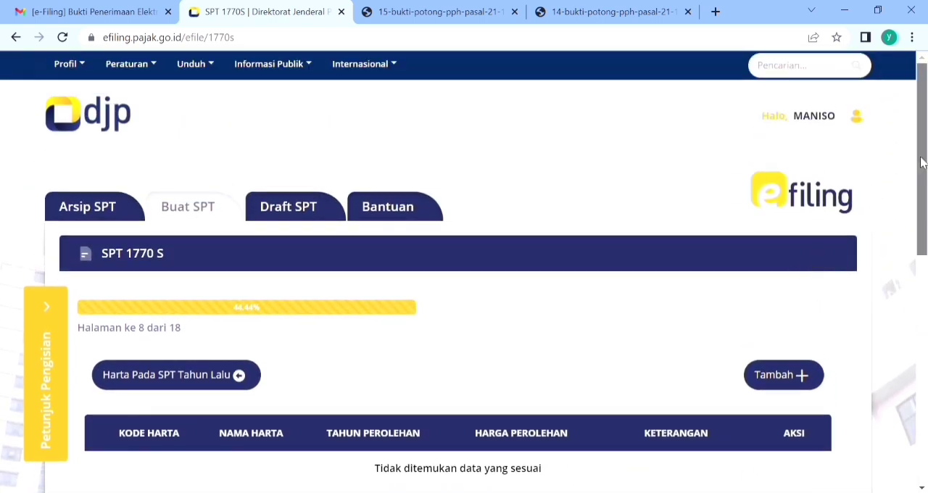
# Step: Add an asset with code 011-Uang Tunai, name kas, acquisition year 2021, price 1.000.000 and description "-"
pyautogui.moveTo(919, 176); pyautogui.dragTo(922, 236)
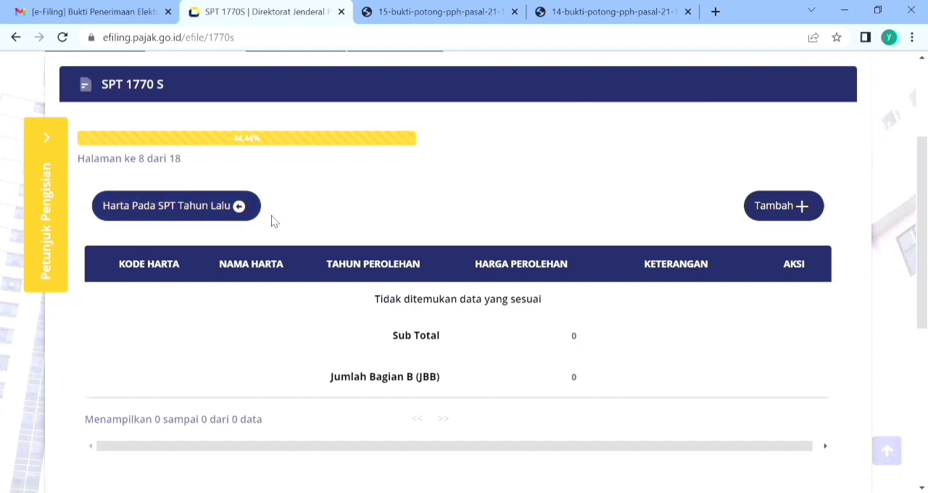
pyautogui.click(792, 210)
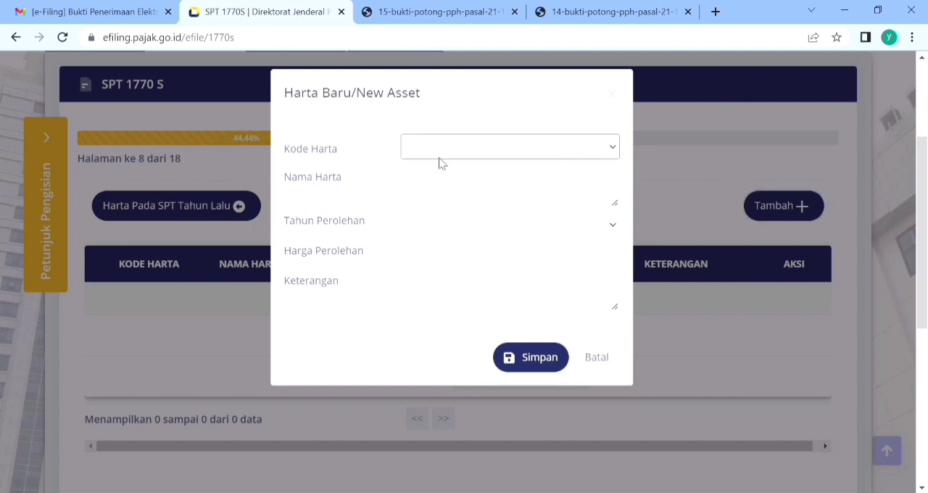
pyautogui.click(413, 189)
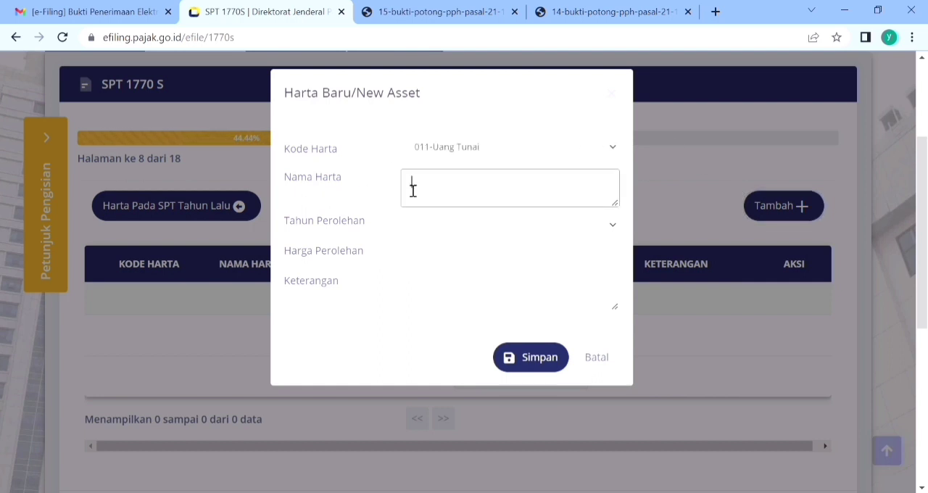
pyautogui.write('kas')
pyautogui.press('Tab')
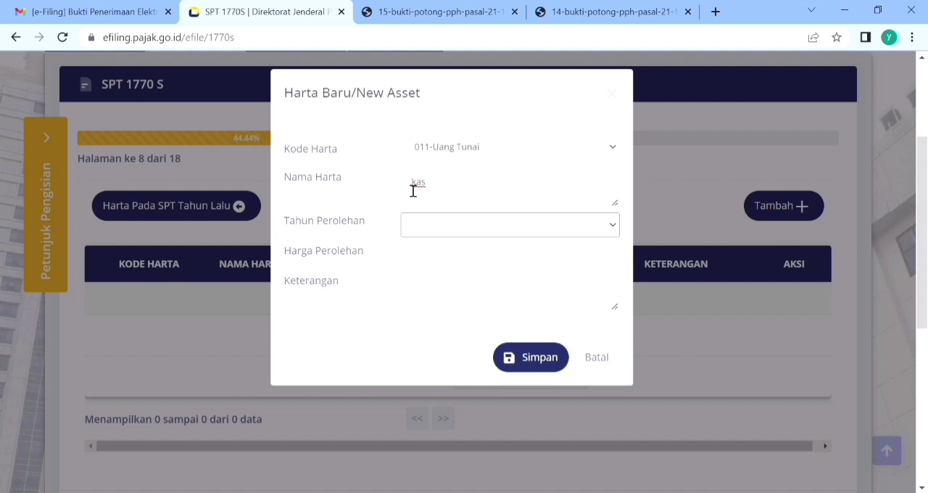
pyautogui.press('Tab')
pyautogui.hotkey('shift', 'Tab')
pyautogui.press('Tab')
pyautogui.write('1.000')
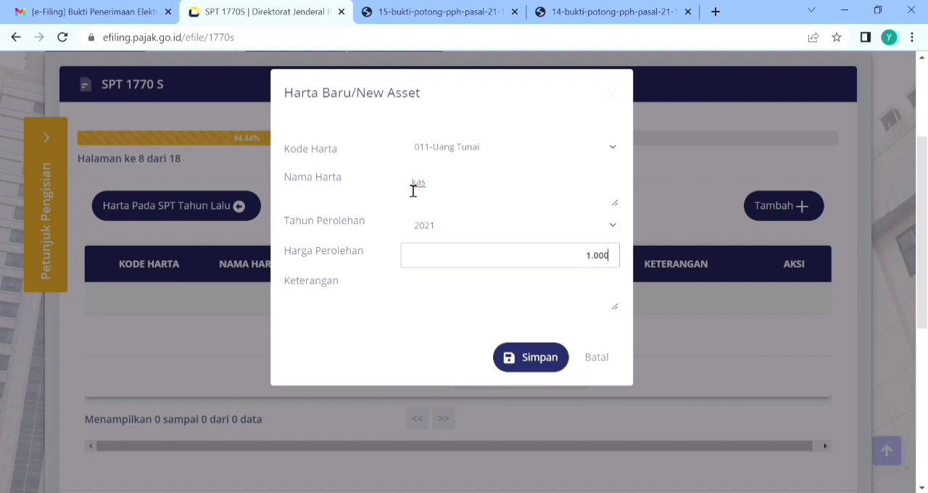
pyautogui.write('.000')
pyautogui.press('Tab')
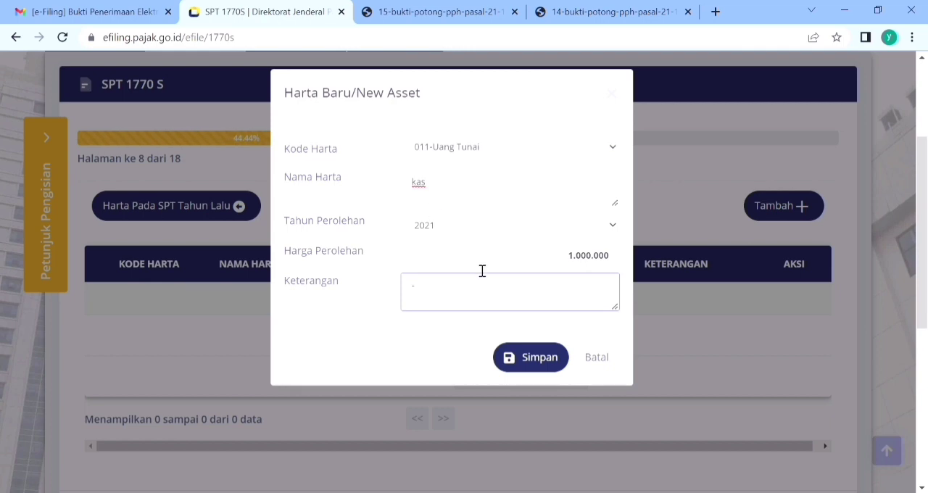
pyautogui.click(533, 358)
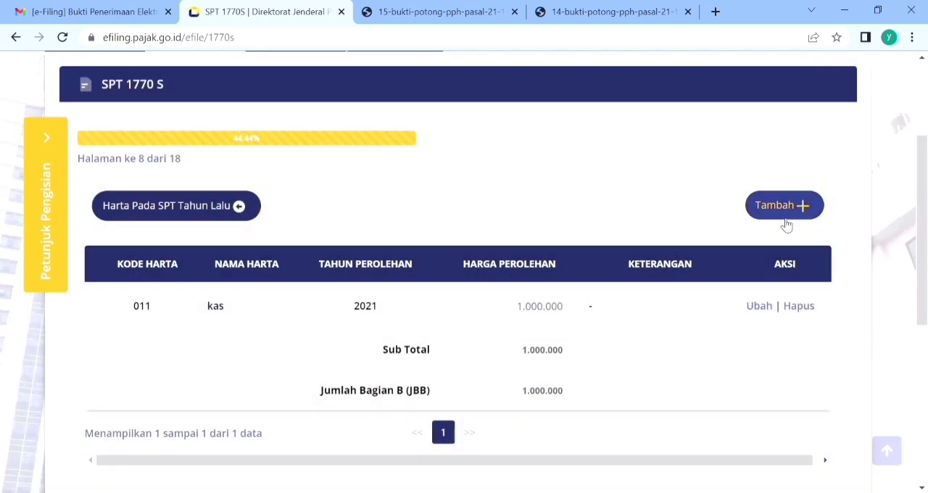
# Step: Add a code 061 land/building asset named rumah, acquired in 1999 for 50.000.000 with description "-", and continue to the debts page
pyautogui.click(784, 215)
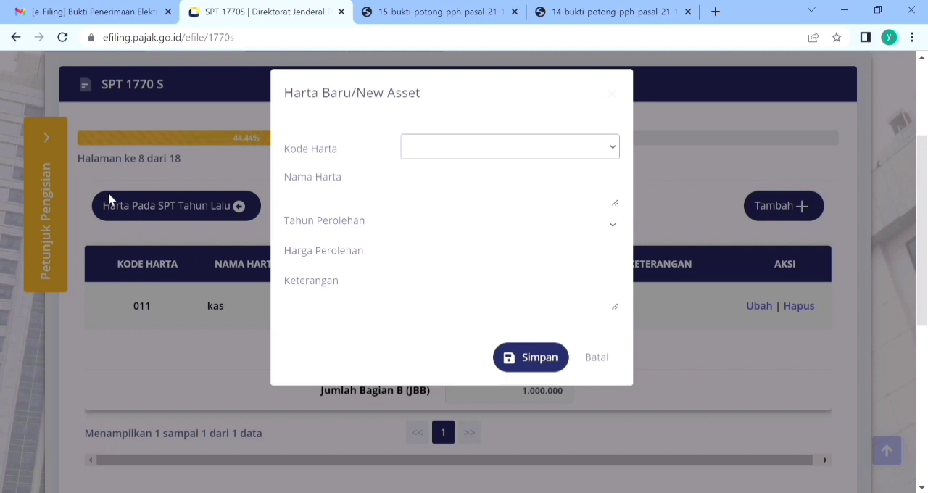
pyautogui.click(154, 332)
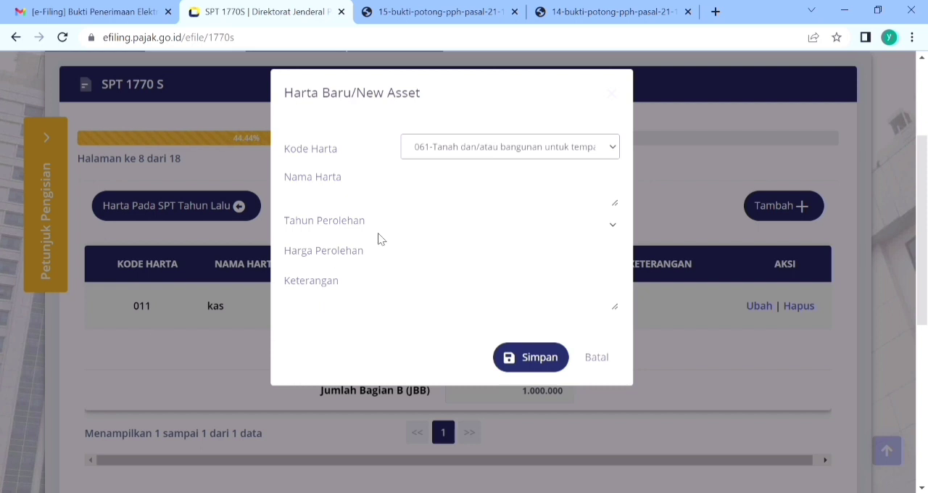
pyautogui.click(411, 207)
pyautogui.write('rum')
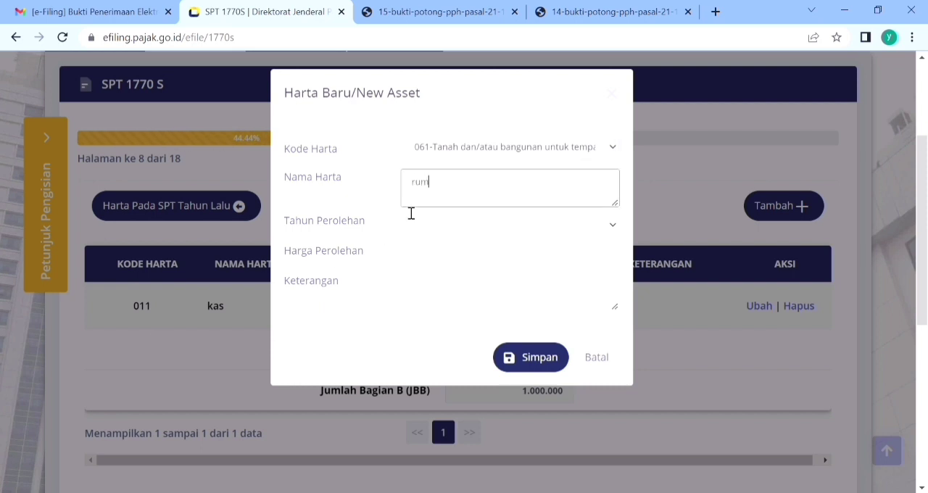
pyautogui.write('ah')
pyautogui.press('Tab')
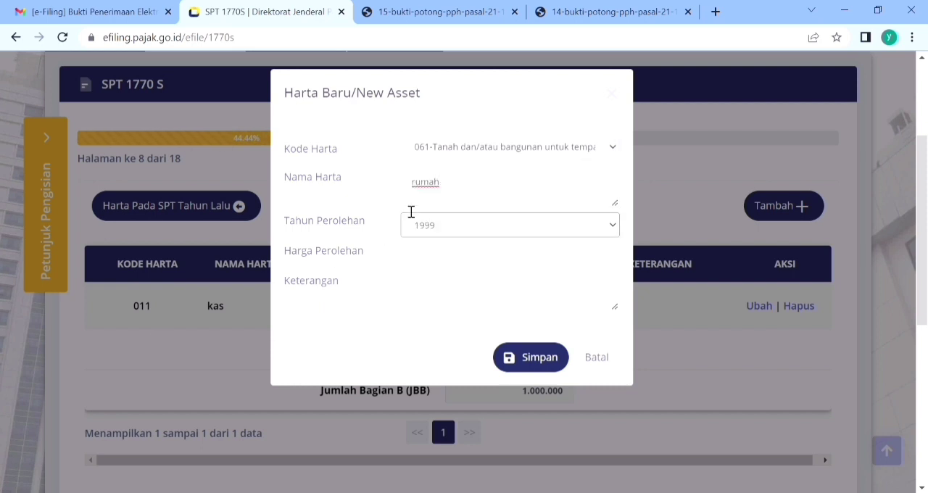
pyautogui.press('Tab')
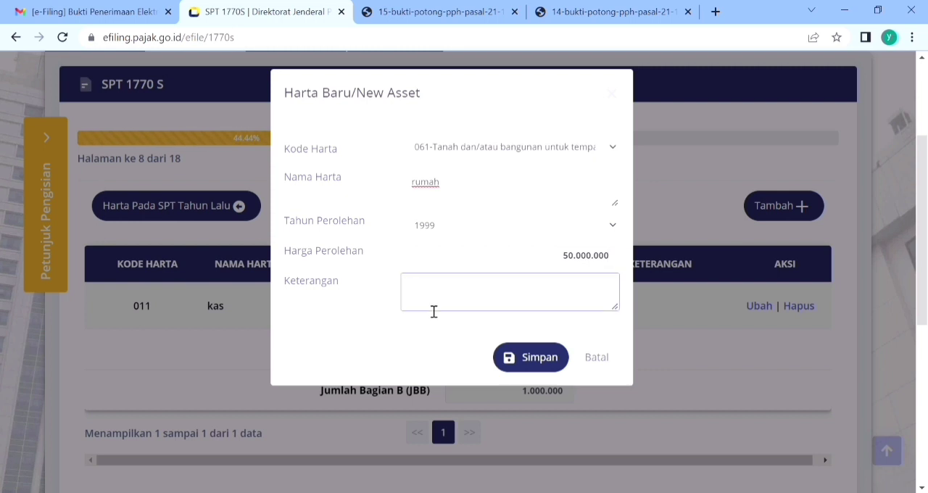
pyautogui.click(540, 362)
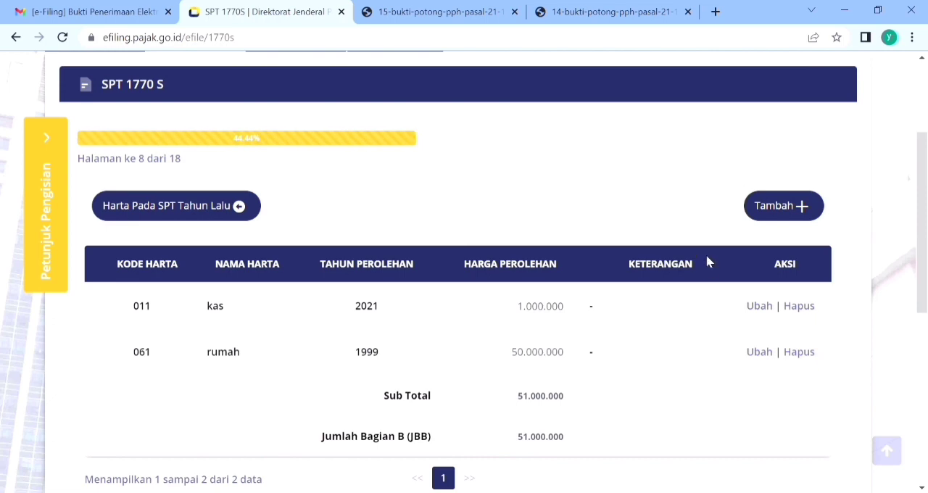
pyautogui.moveTo(923, 213); pyautogui.dragTo(923, 275)
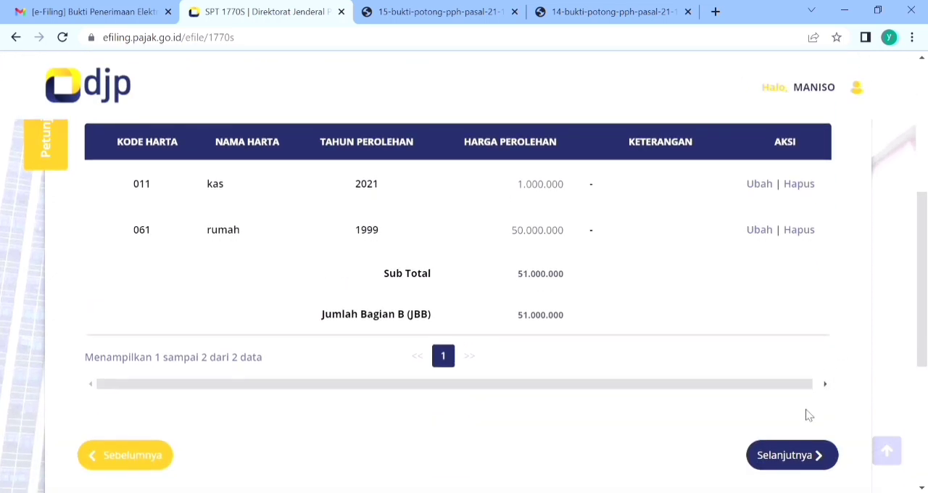
pyautogui.click(795, 452)
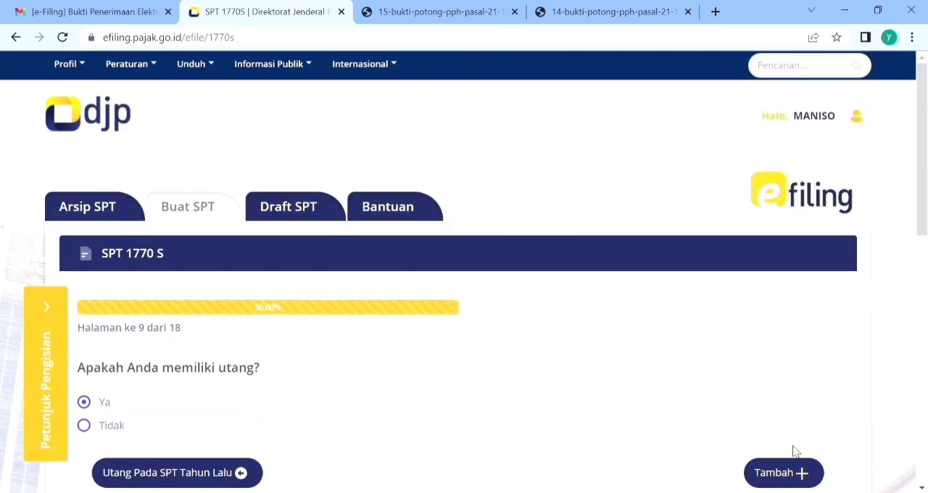
# Step: Create a new debt entry with code 101-Utang Bank/Lembaga Keuangan bukan and lender name bank bri
pyautogui.moveTo(921, 210); pyautogui.dragTo(920, 340)
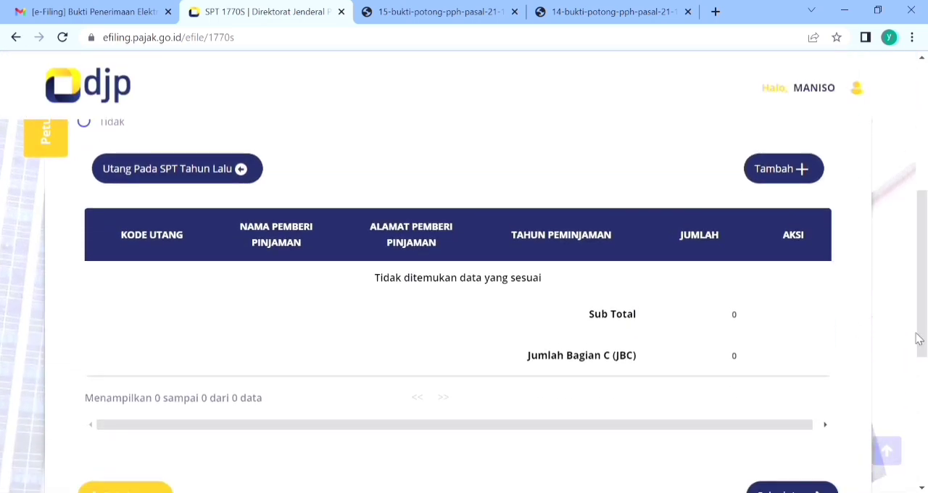
pyautogui.click(795, 169)
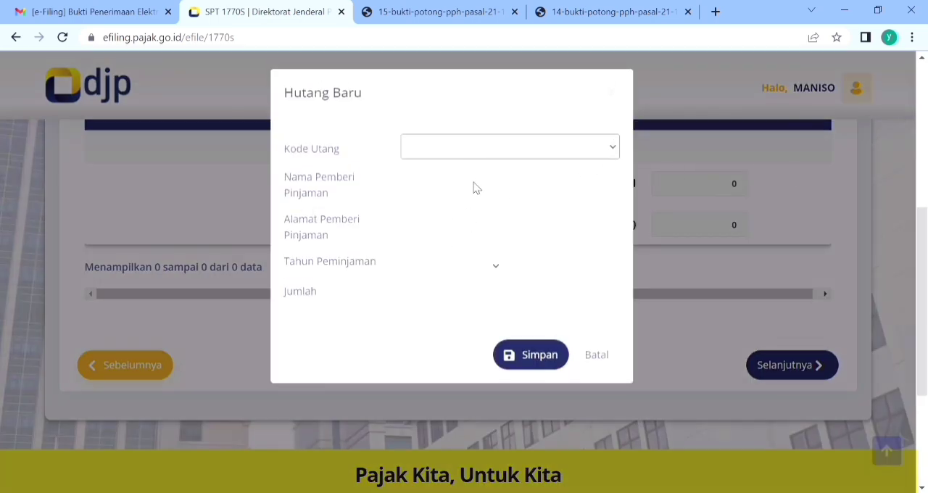
pyautogui.click(508, 179)
pyautogui.click(478, 192)
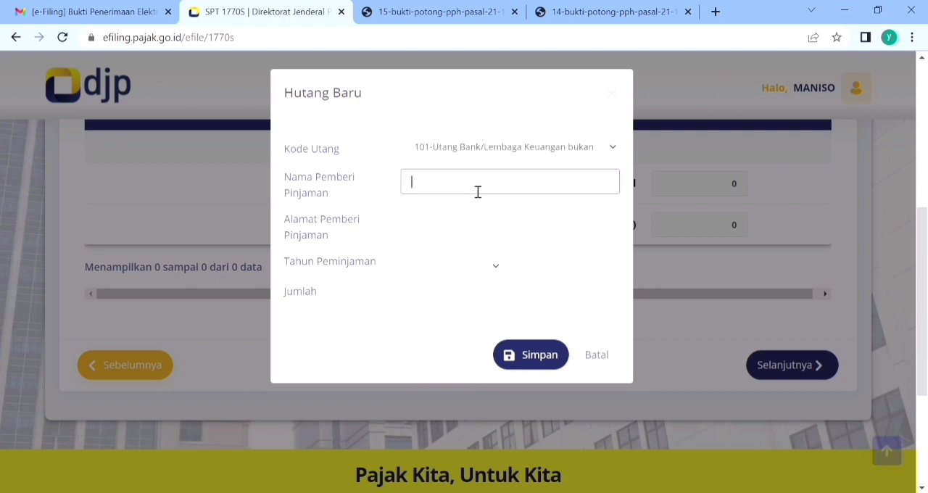
pyautogui.write('bank')
pyautogui.press('BackSpace')
pyautogui.press('BackSpace')
pyautogui.press('BackSpace')
pyautogui.press('BackSpace')
pyautogui.press('BackSpace')
pyautogui.press('BackSpace')
pyautogui.press('BackSpace')
pyautogui.write('bro')
pyautogui.press('Tab')
pyautogui.hotkey('shift', 'Tab')
pyautogui.write('bank')
pyautogui.press('Tab')
pyautogui.hotkey('shift', 'Tab')
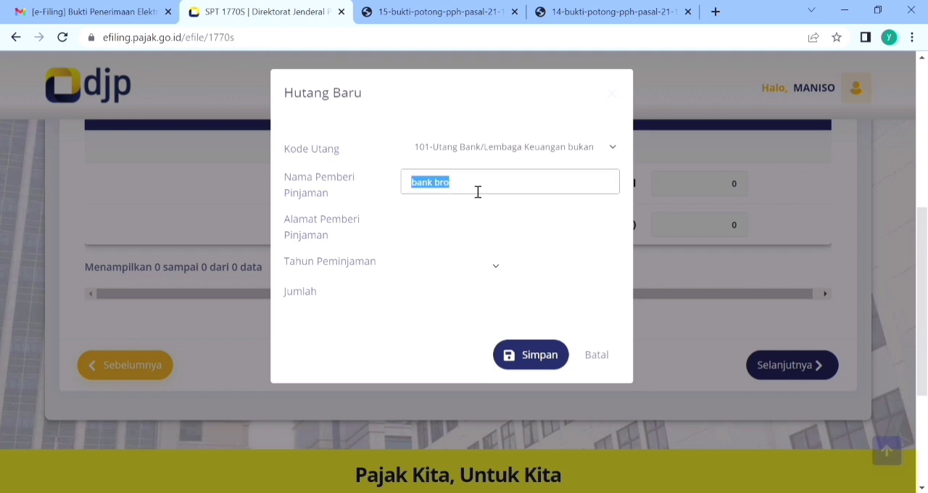
pyautogui.click(478, 192)
pyautogui.press('BackSpace')
pyautogui.write('i')
pyautogui.press('Tab')
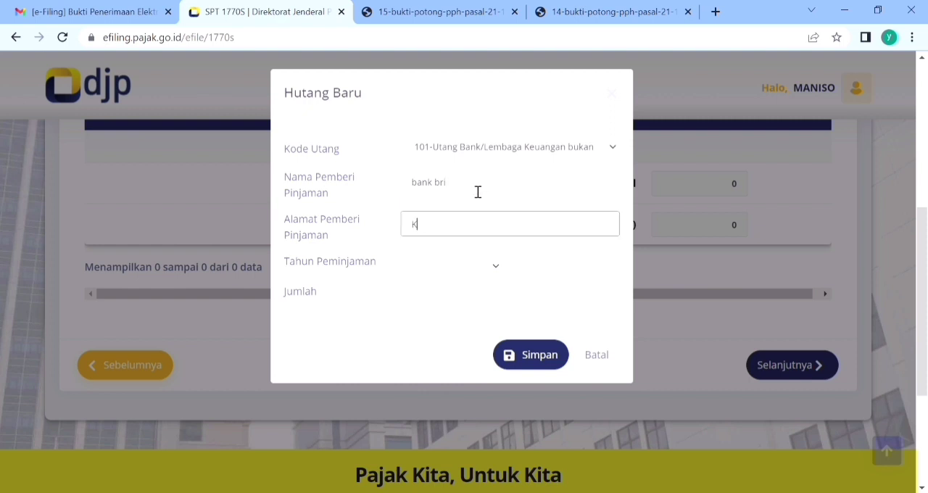
# Step: Complete the debt entry with lender address Kebumen, loan year 2021 and amount 5.000.000, save it, and continue
pyautogui.write('Kebumen')
pyautogui.press('Tab')
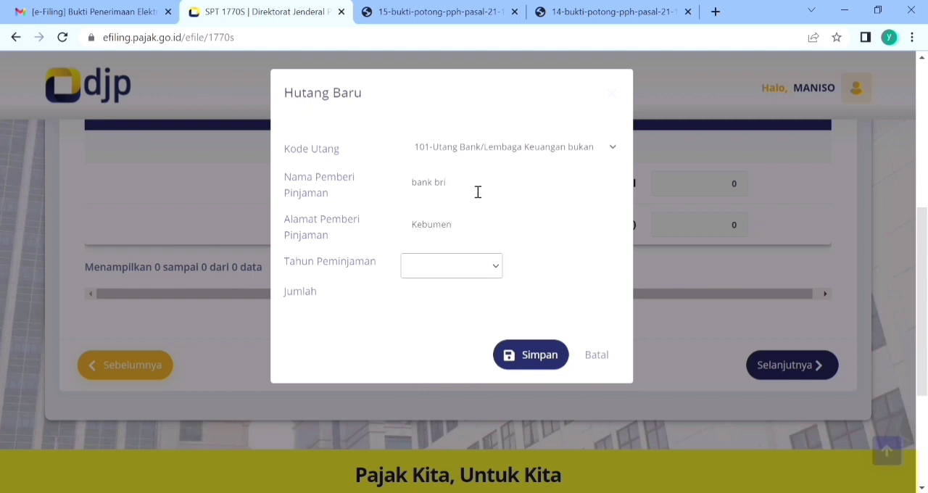
pyautogui.click(493, 269)
pyautogui.click(430, 22)
pyautogui.click(437, 299)
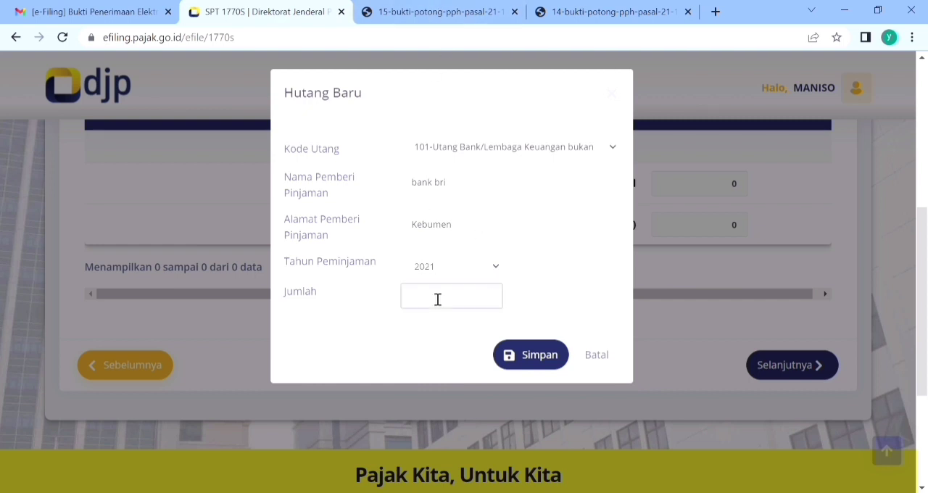
pyautogui.write('5.000.000')
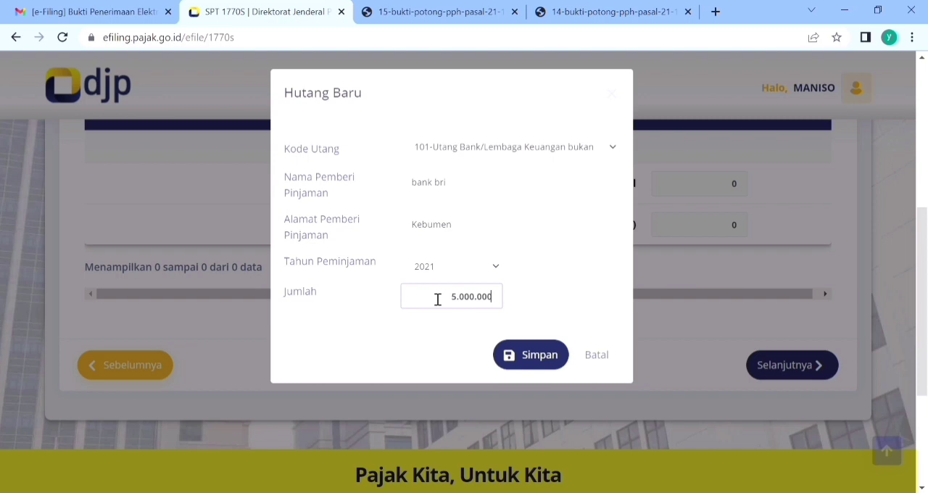
pyautogui.click(549, 356)
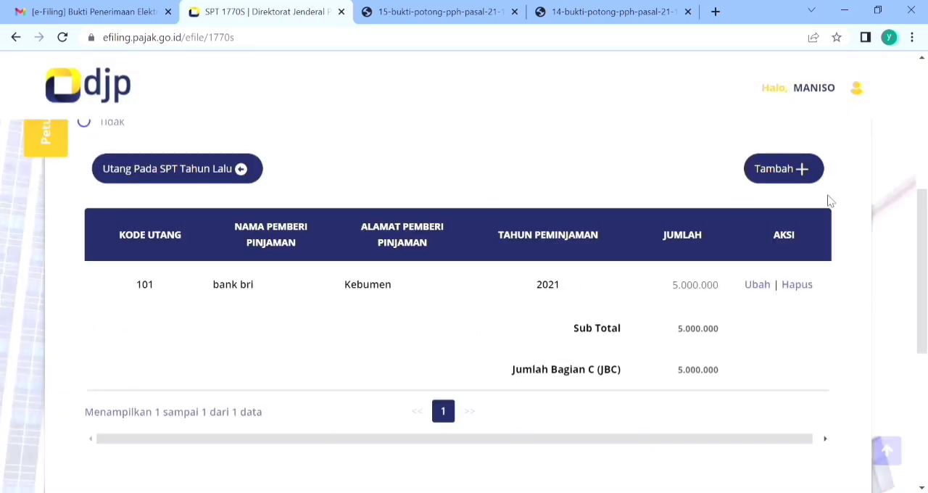
pyautogui.moveTo(922, 218); pyautogui.dragTo(924, 266)
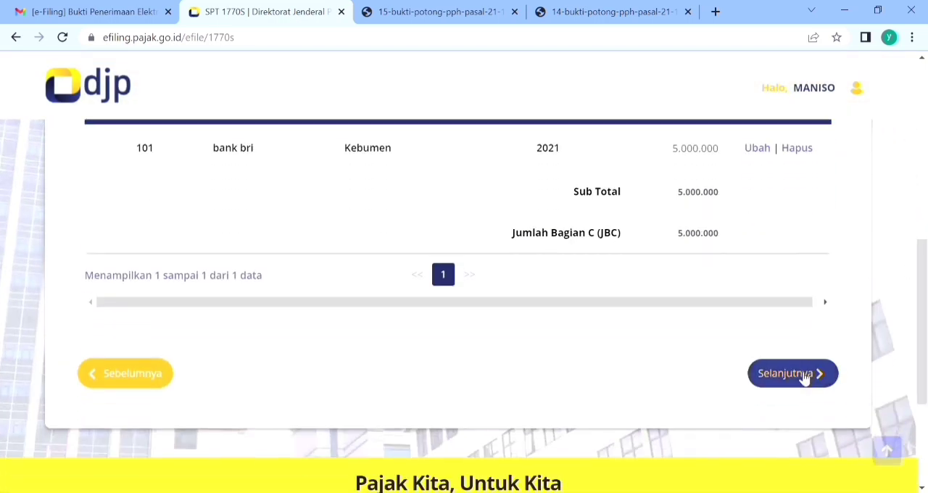
pyautogui.click(796, 373)
# Step: Answer Ya to the question about having Tanggungan and start a new family member entry
pyautogui.scroll(-3, 586, 266)
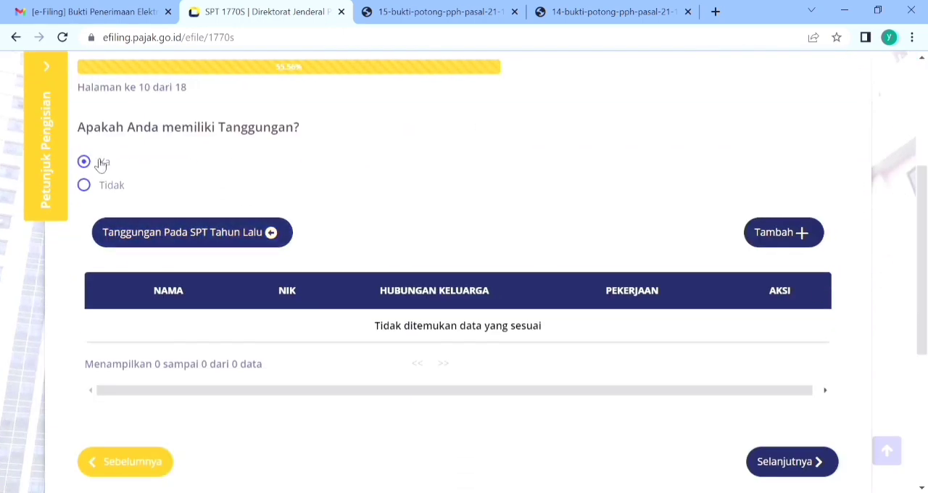
pyautogui.click(85, 185)
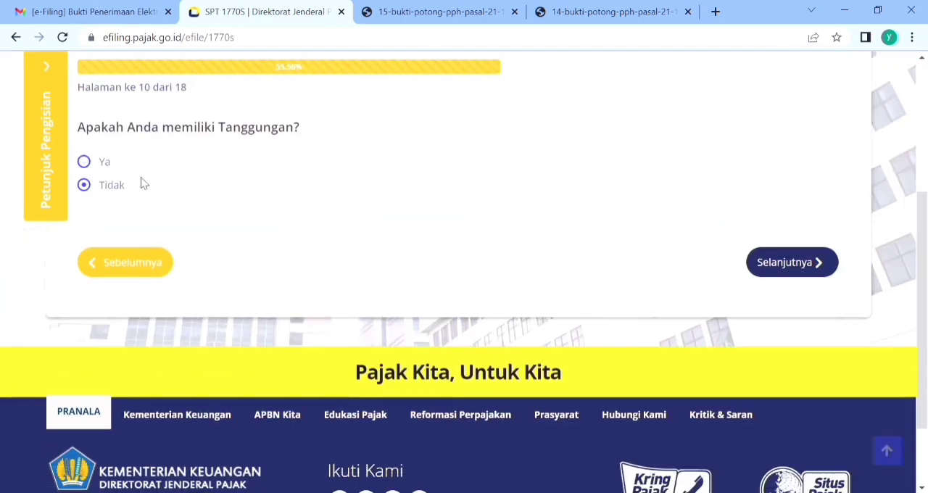
pyautogui.click(84, 162)
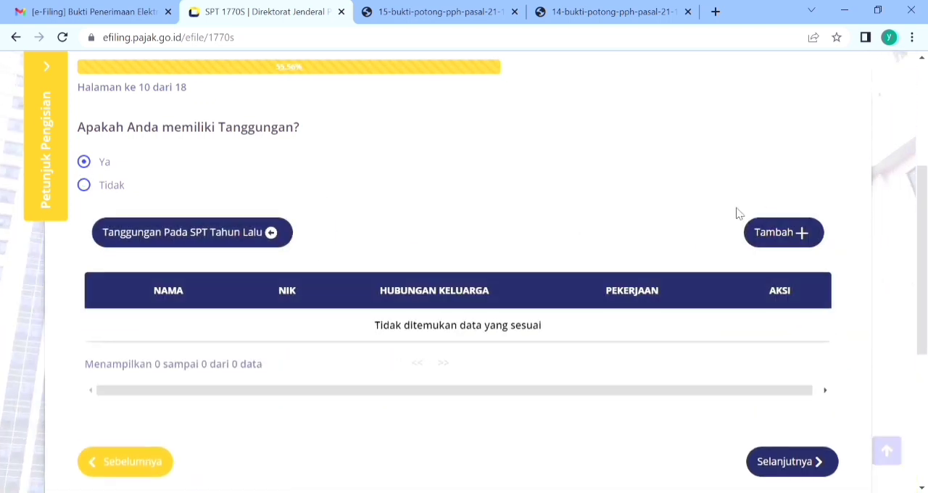
pyautogui.click(795, 238)
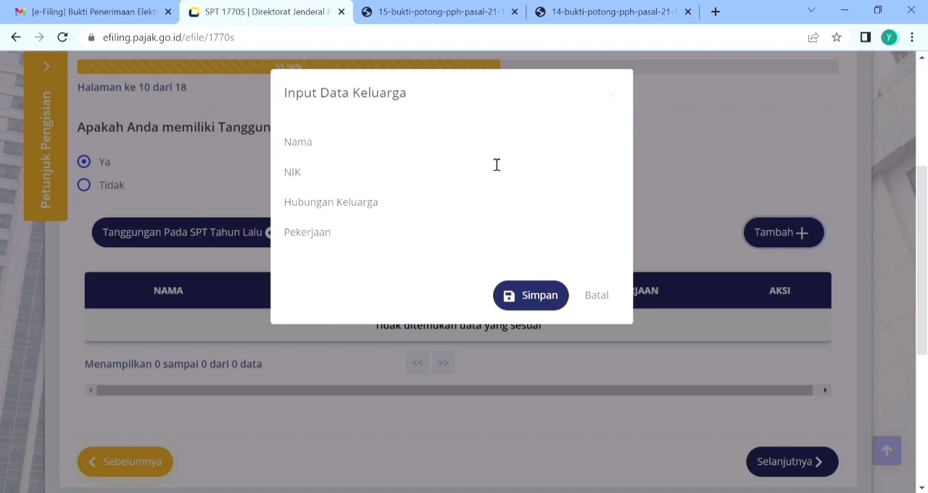
# Step: Fill in the first dependent's name and NIK, set Hubungan Keluarga to ISTRI and Pekerjaan to IRT, and save the entry
pyautogui.click(461, 185)
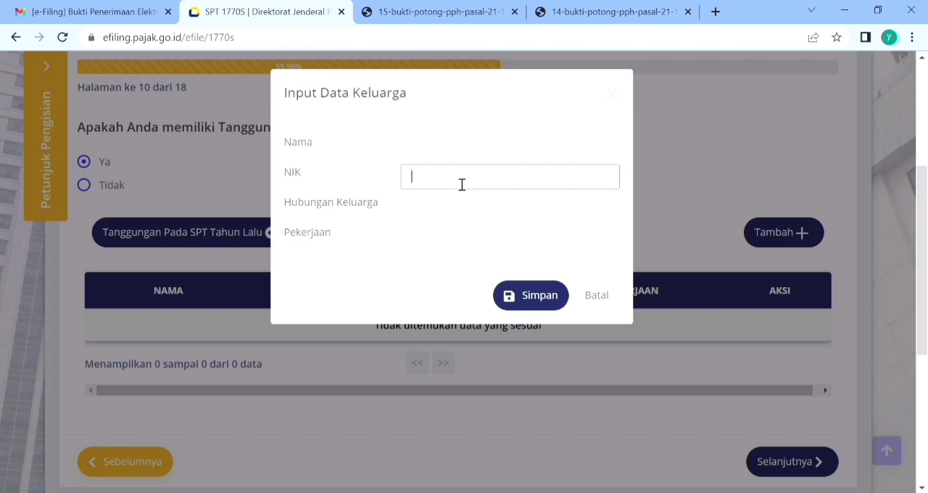
pyautogui.click(462, 206)
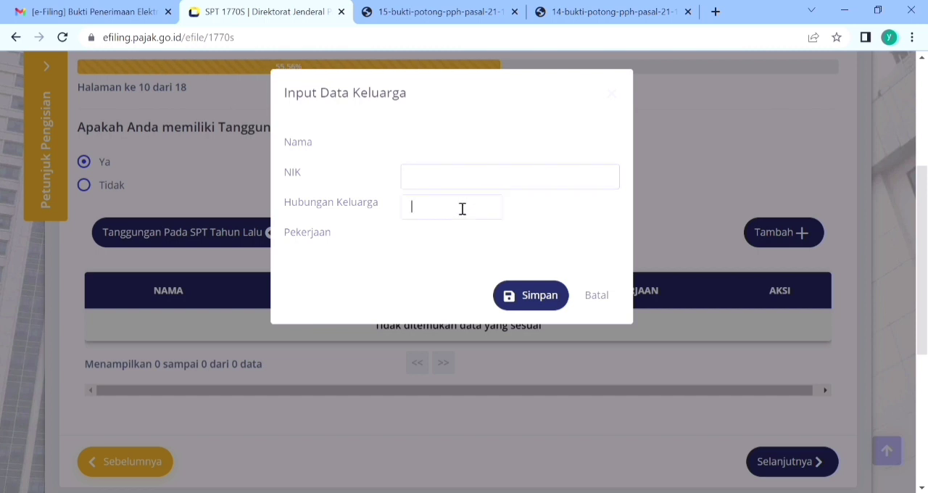
pyautogui.click(446, 151)
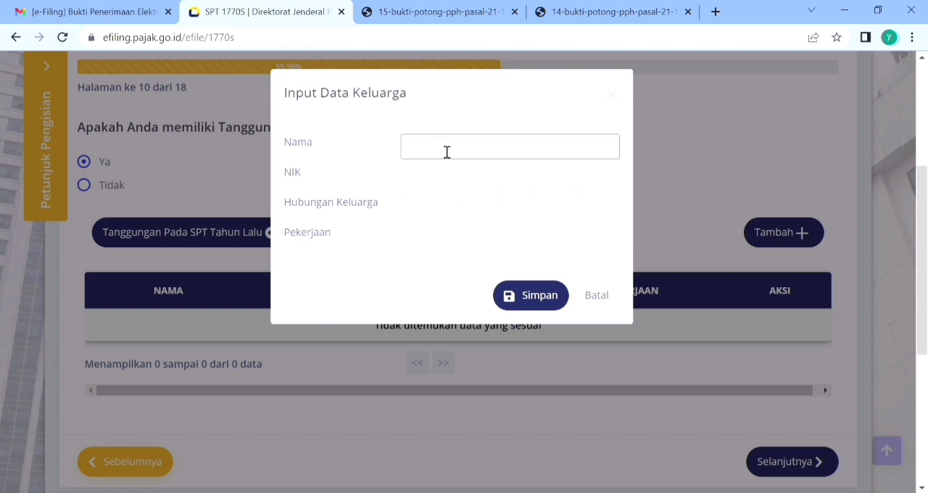
pyautogui.write('ANDINI')
pyautogui.press('Tab')
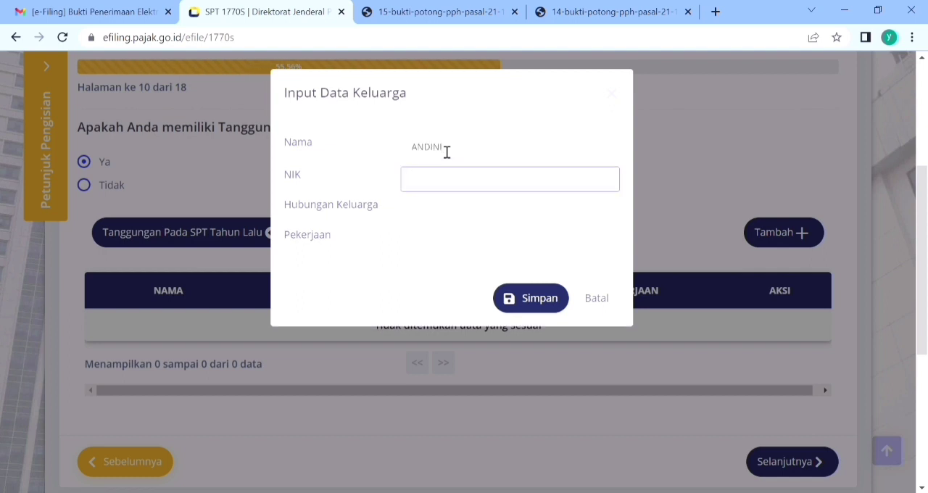
pyautogui.click(446, 216)
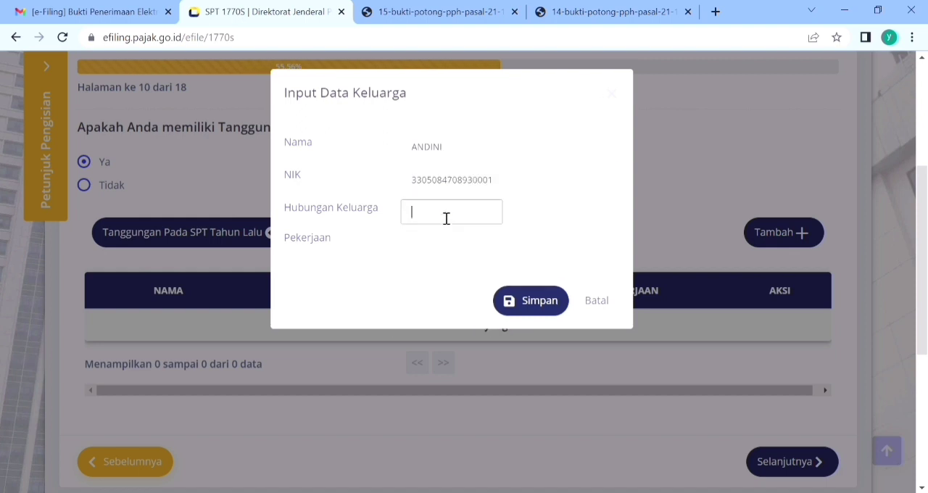
pyautogui.write('ISTRI')
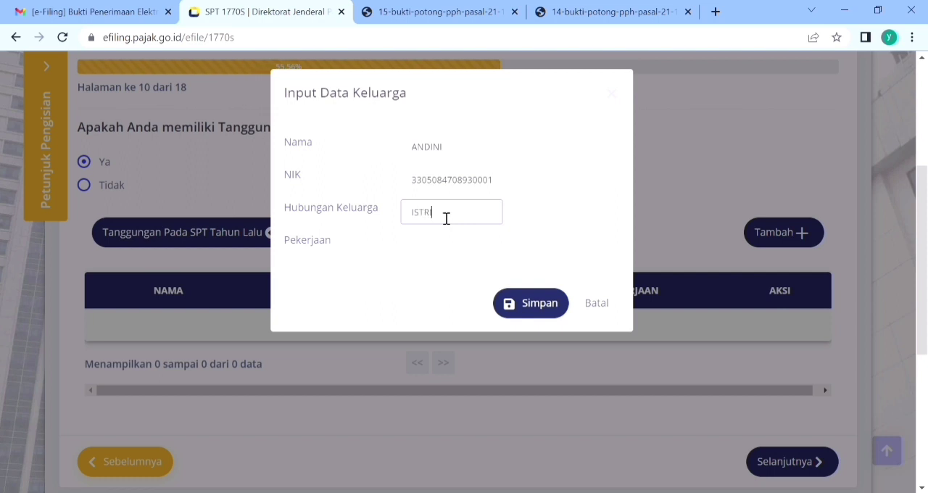
pyautogui.press('Tab')
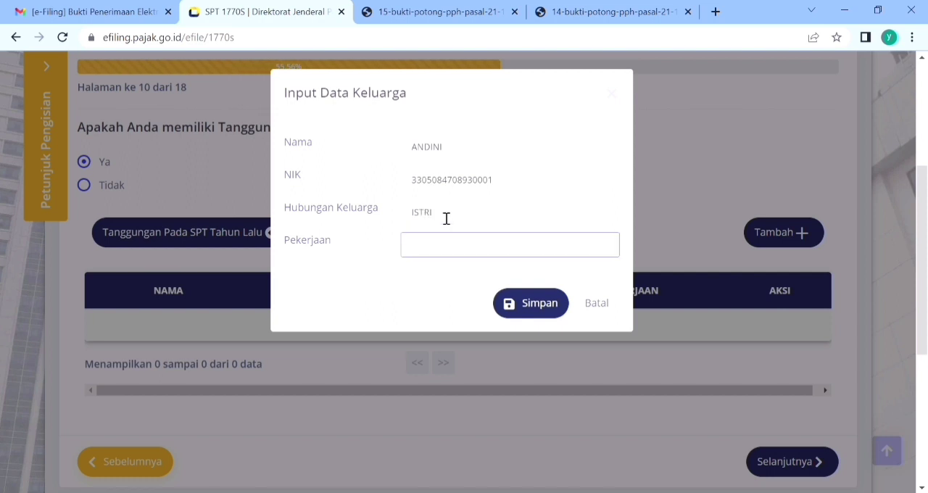
pyautogui.click(532, 307)
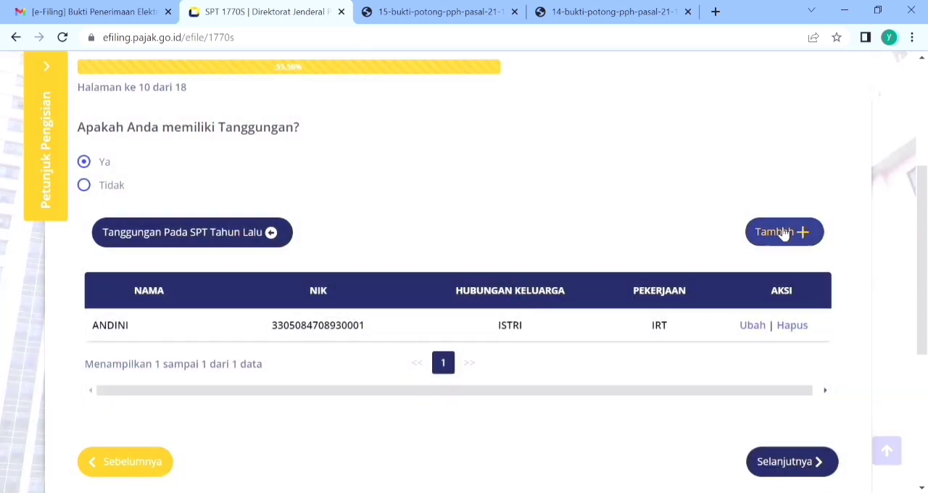
# Step: Add a second dependent with full name, NIK, Hubungan Keluarga ANAK and Pekerjaan PELAJAR, save it, and continue to the zakat page
pyautogui.click(783, 233)
pyautogui.click(484, 154)
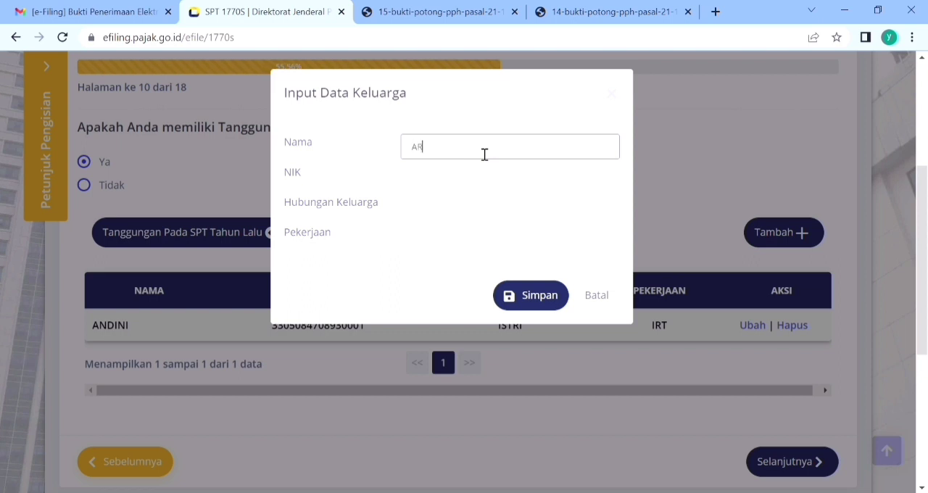
pyautogui.press('Tab')
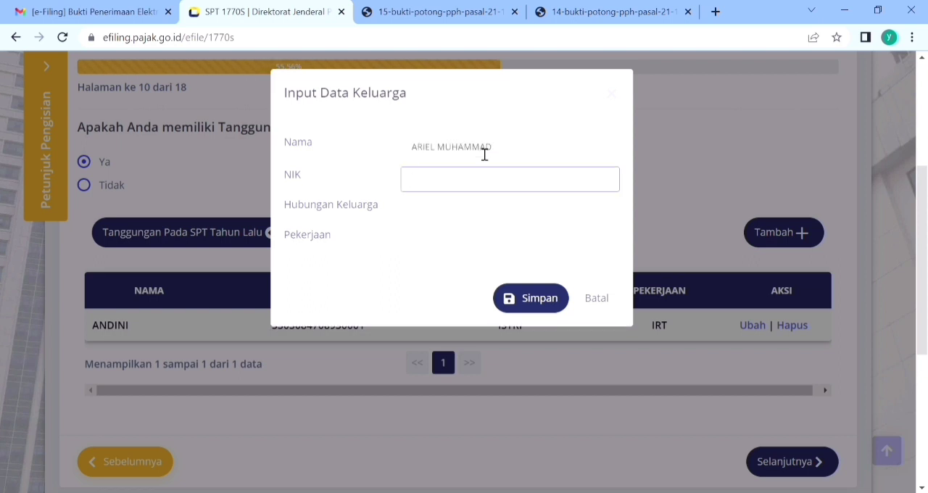
pyautogui.press('Tab')
pyautogui.write('ANAK')
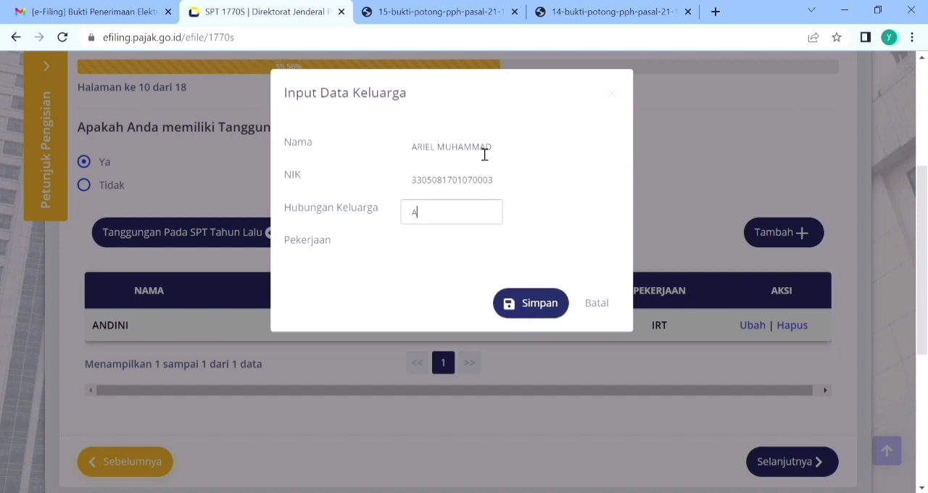
pyautogui.press('Tab')
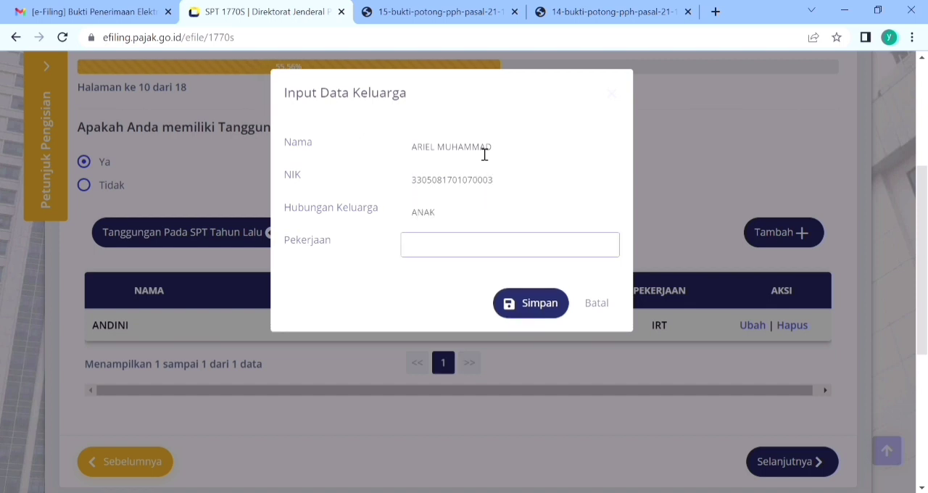
pyautogui.write('PELAJAR')
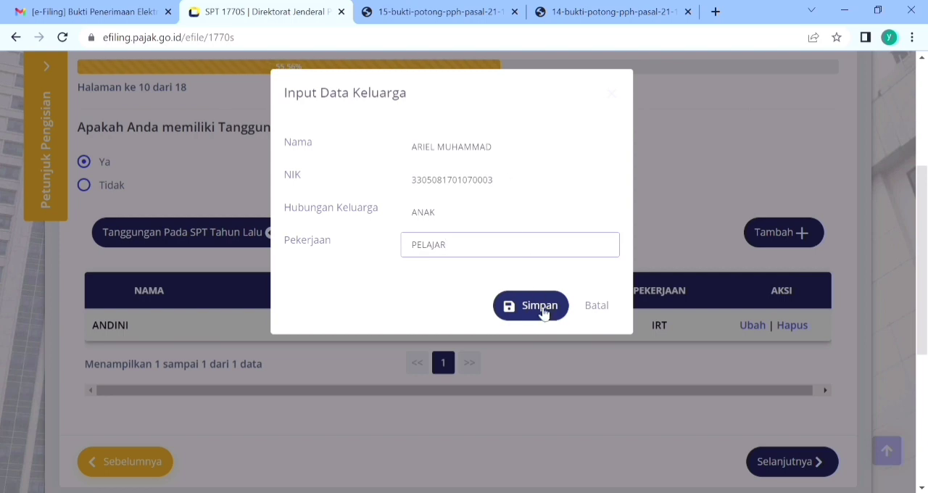
pyautogui.click(537, 306)
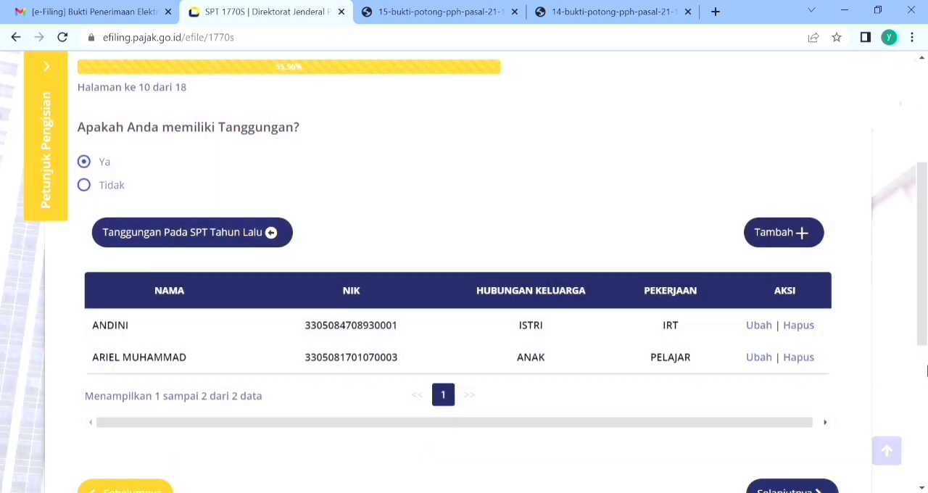
pyautogui.scroll(-2, 925, 306)
pyautogui.click(767, 439)
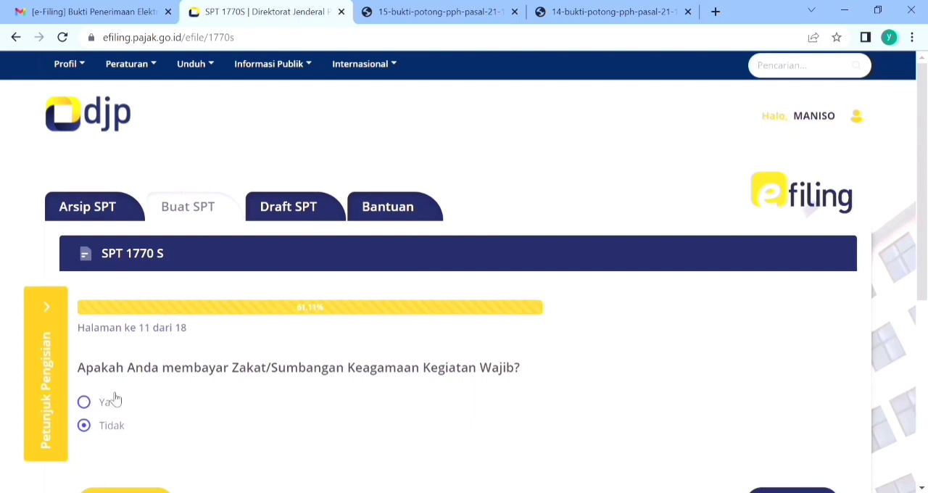
# Step: Answer Tidak to paying Zakat/Sumbangan Keagamaan Wajib and continue to the marital tax status page
pyautogui.scroll(-1, 911, 233)
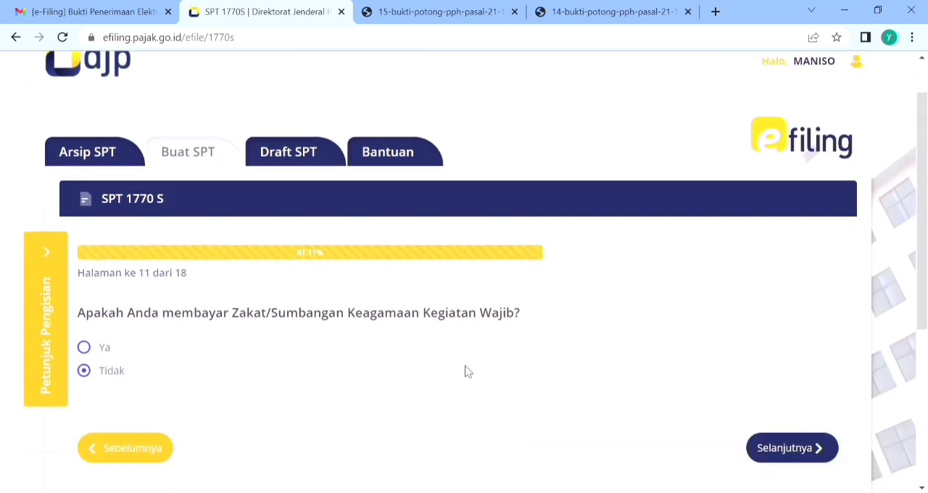
pyautogui.click(92, 352)
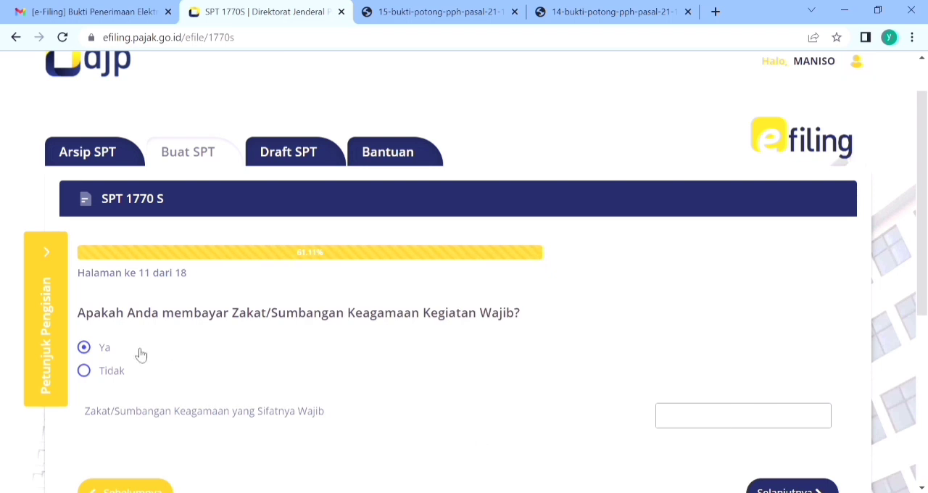
pyautogui.click(106, 373)
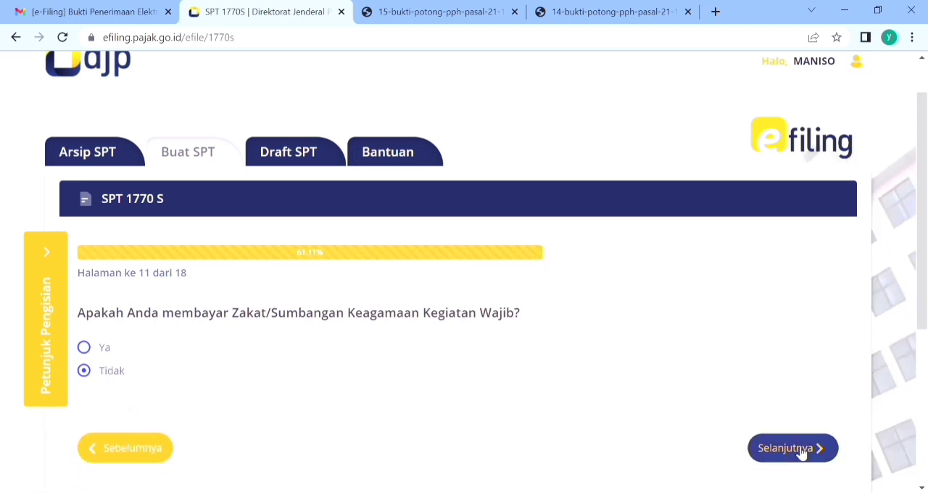
pyautogui.click(797, 449)
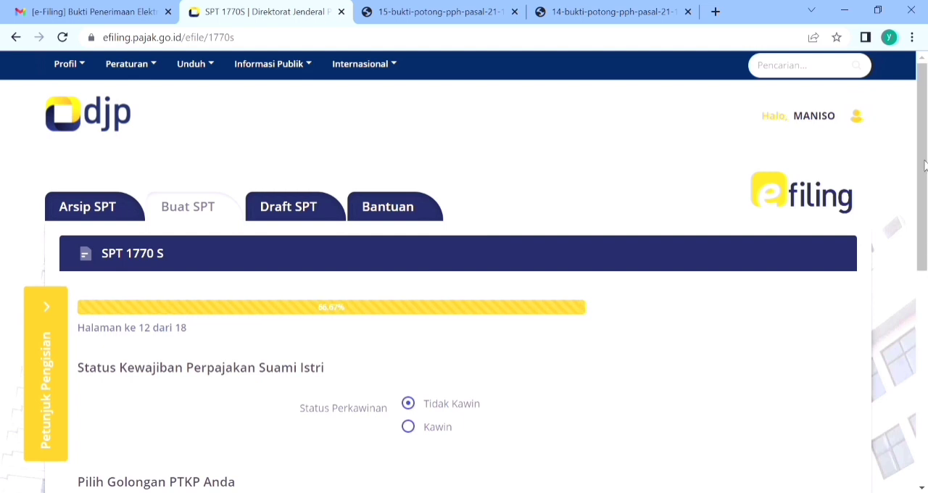
# Step: Set Status Perkawinan to Kawin and the number of PTKP dependents to 1, and continue
pyautogui.moveTo(921, 164); pyautogui.dragTo(915, 256)
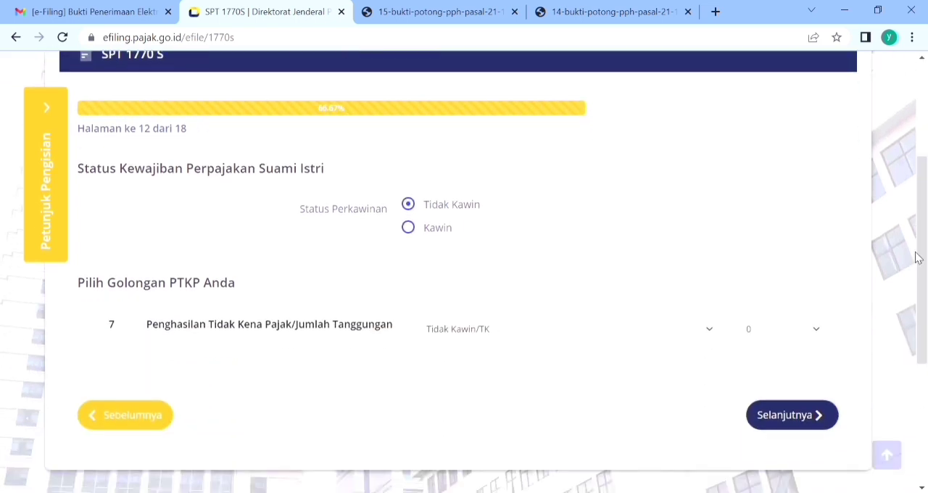
pyautogui.click(408, 229)
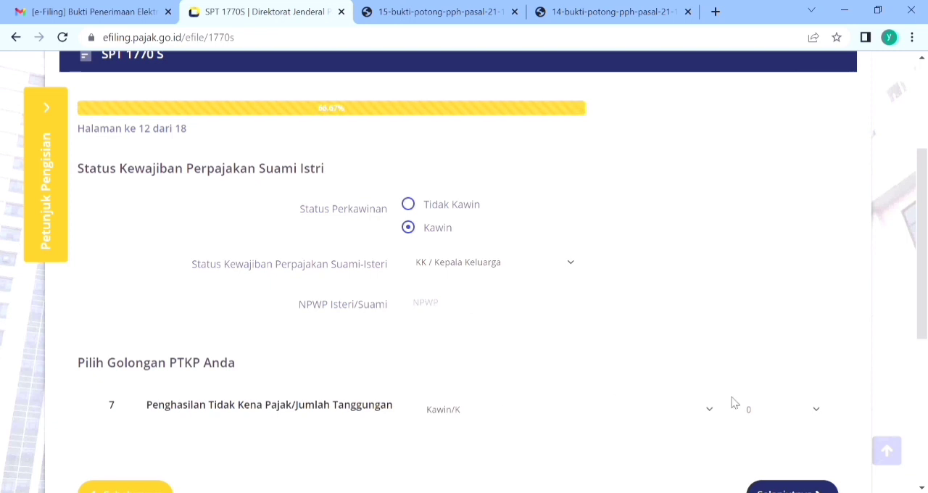
pyautogui.click(791, 408)
pyautogui.scroll(-2, 919, 246)
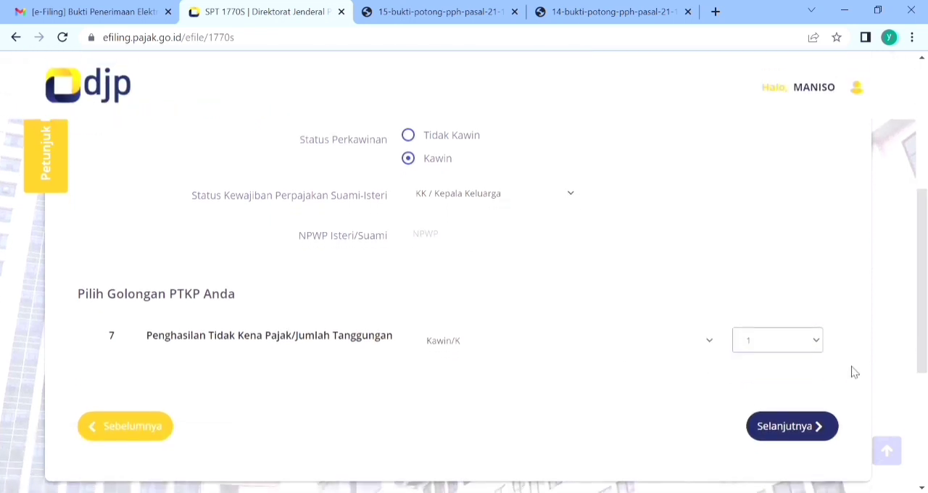
pyautogui.click(792, 426)
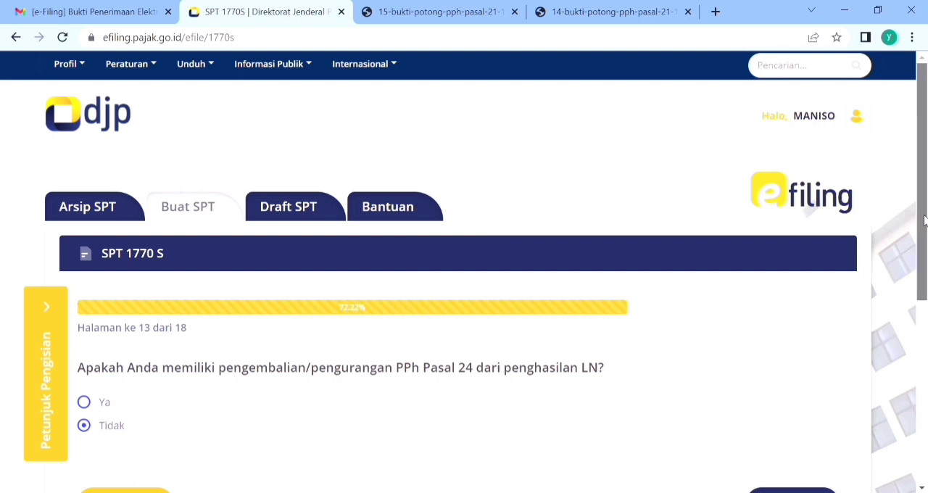
# Step: Keep Tidak for the PPh Pasal 24 question and 0 for both PPh Pasal 25 payments, continuing to the tax calculation
pyautogui.moveTo(924, 221); pyautogui.dragTo(924, 306)
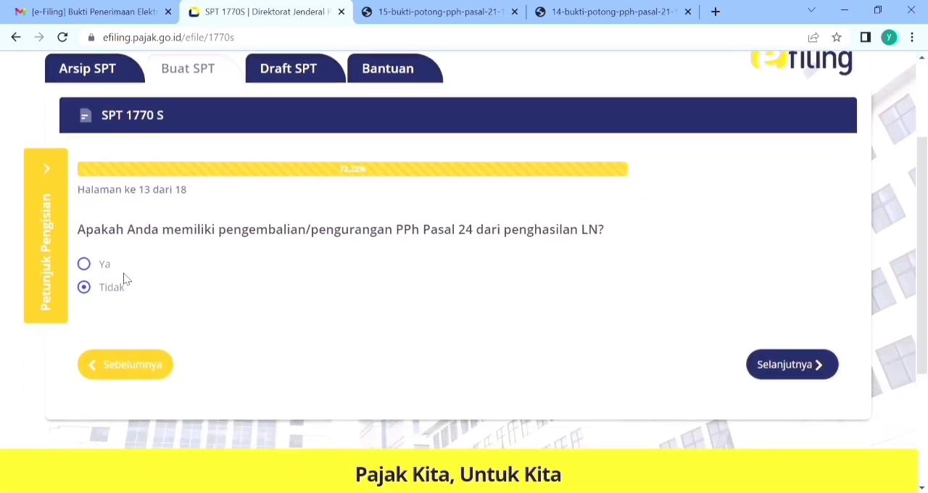
pyautogui.click(792, 364)
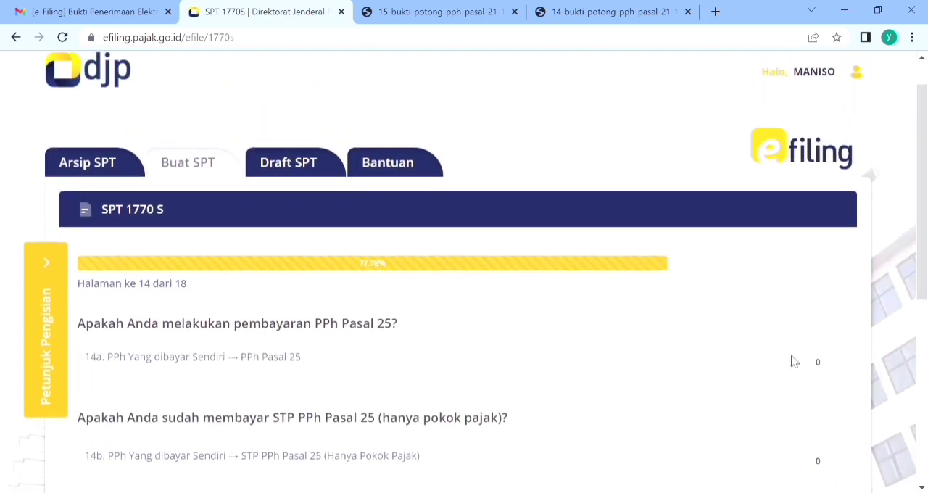
pyautogui.moveTo(922, 207); pyautogui.dragTo(922, 292)
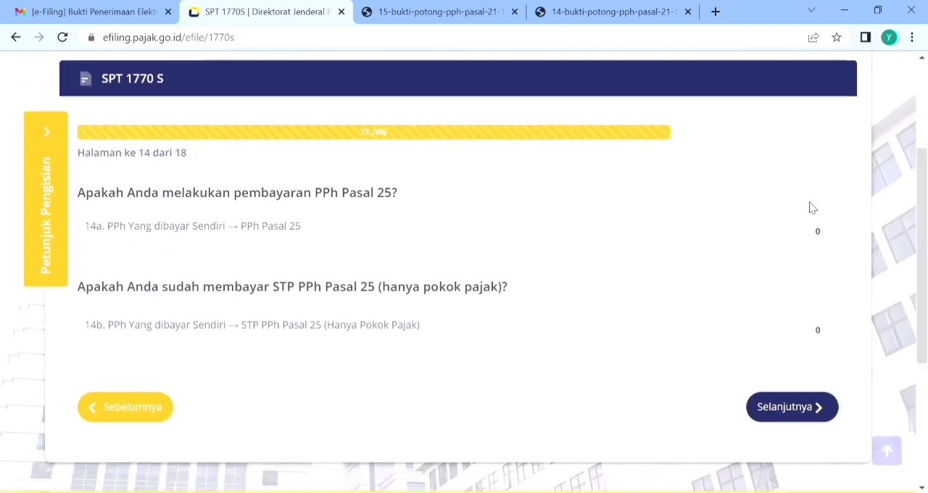
pyautogui.click(781, 410)
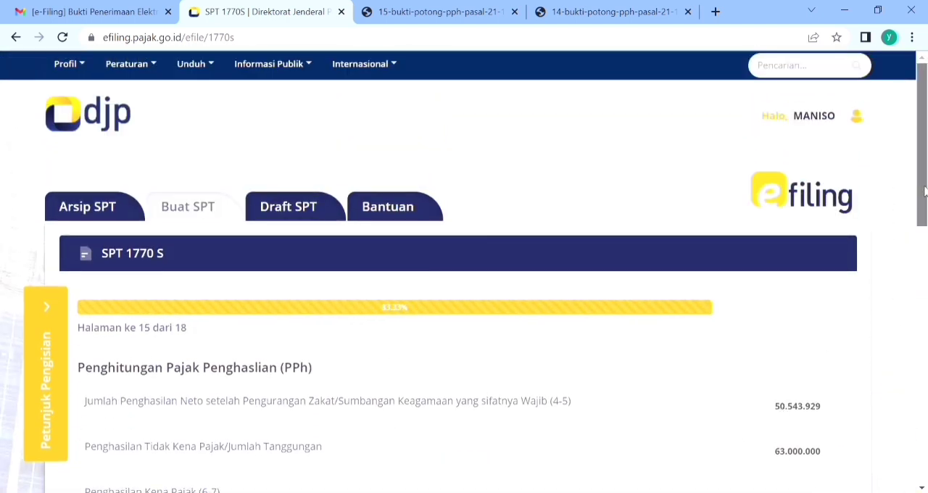
# Step: Review the Penghitungan Pajak Penghasilan figures through the last line and continue to the Proses Kurang/Lebih Bayar page
pyautogui.moveTo(922, 209); pyautogui.dragTo(905, 265)
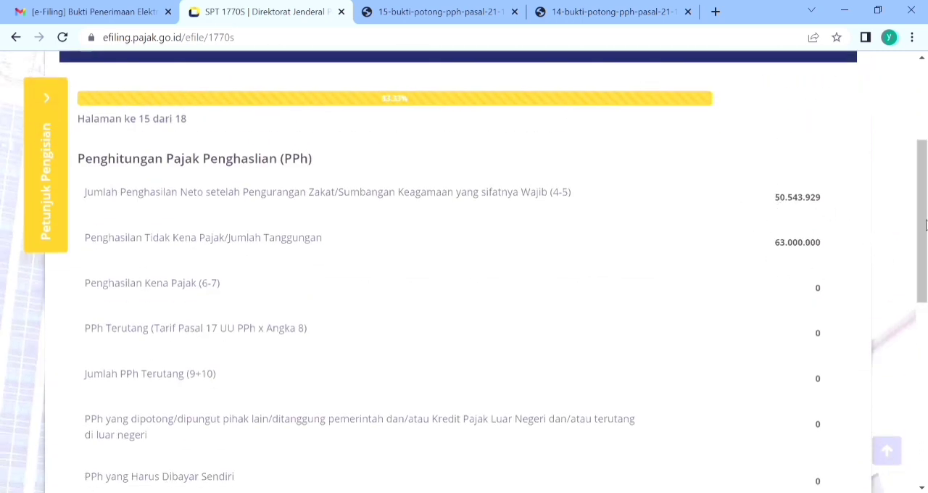
pyautogui.moveTo(924, 225); pyautogui.dragTo(919, 332)
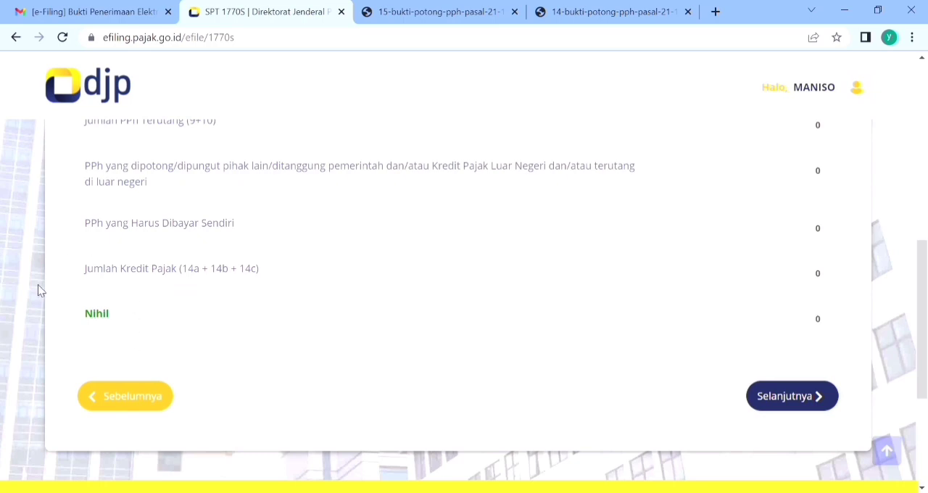
pyautogui.click(799, 397)
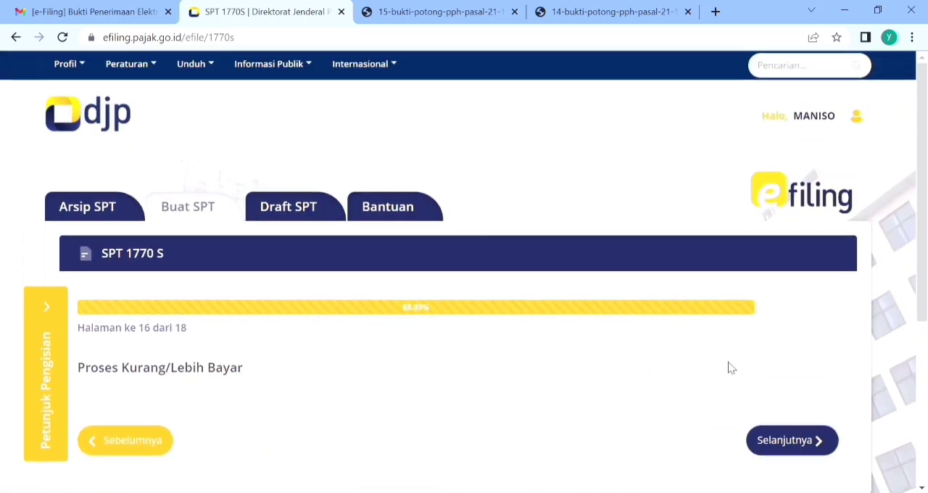
pyautogui.moveTo(925, 271); pyautogui.dragTo(926, 298)
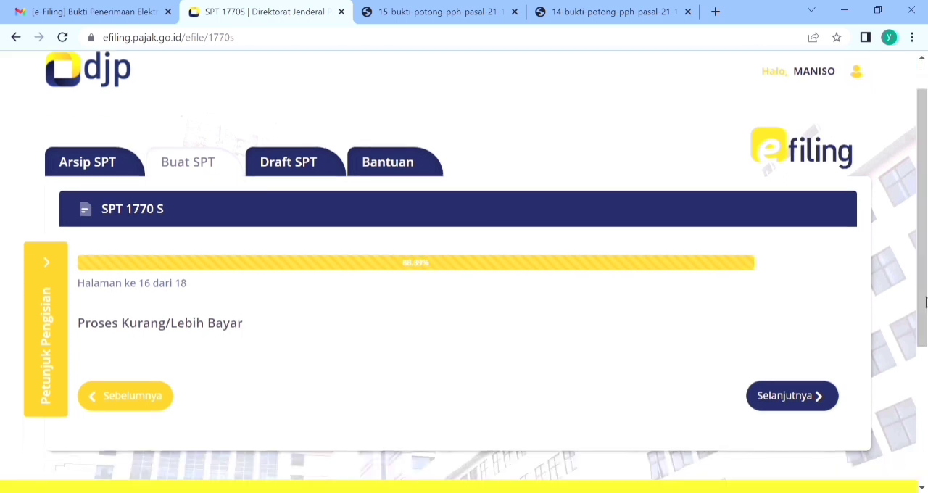
# Step: Continue past the Proses Kurang/Lebih Bayar page, accept the declaration with Setuju/Agree, and proceed to the SPT submission page
pyautogui.click(790, 392)
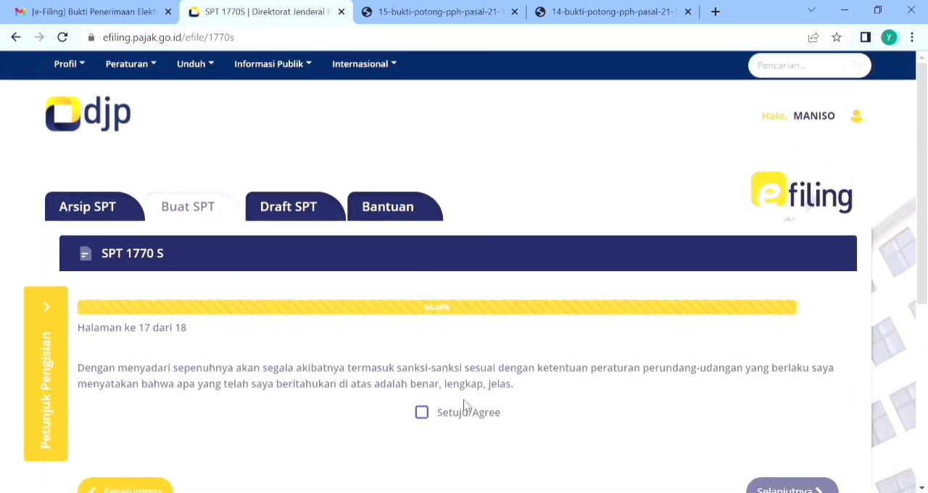
pyautogui.click(435, 417)
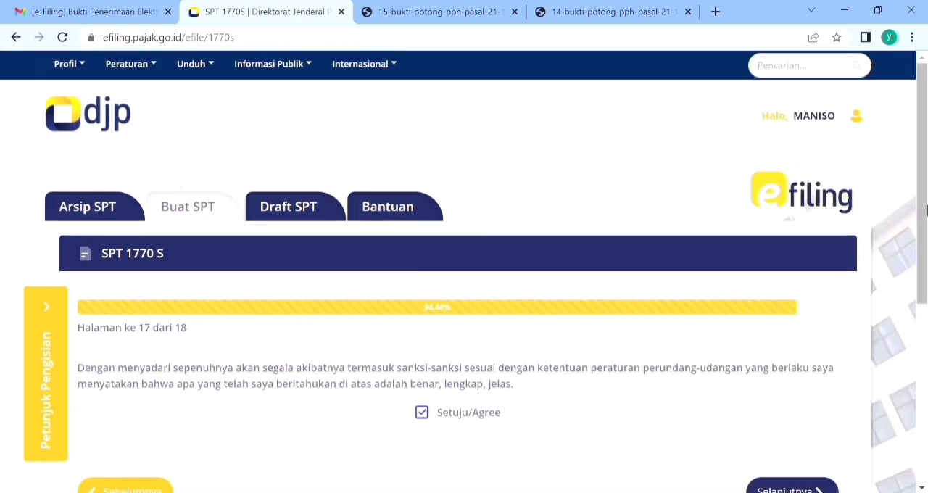
pyautogui.moveTo(921, 208); pyautogui.dragTo(920, 257)
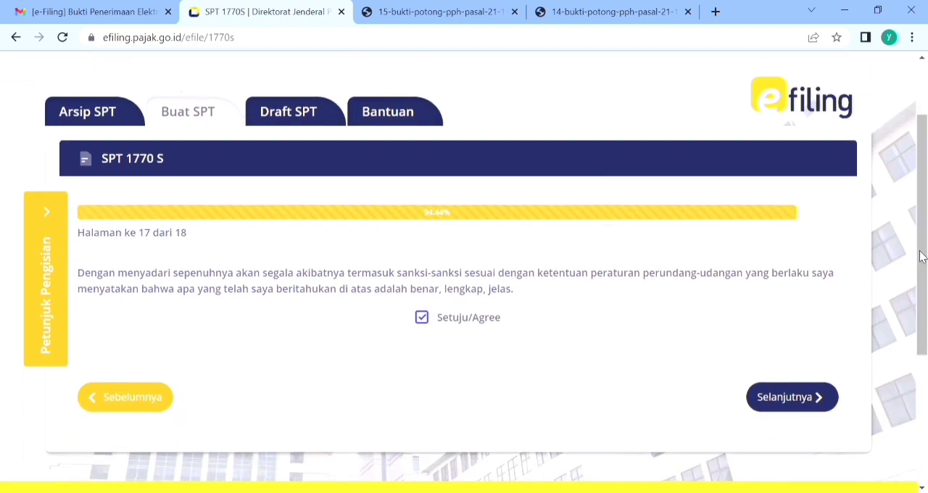
pyautogui.click(786, 397)
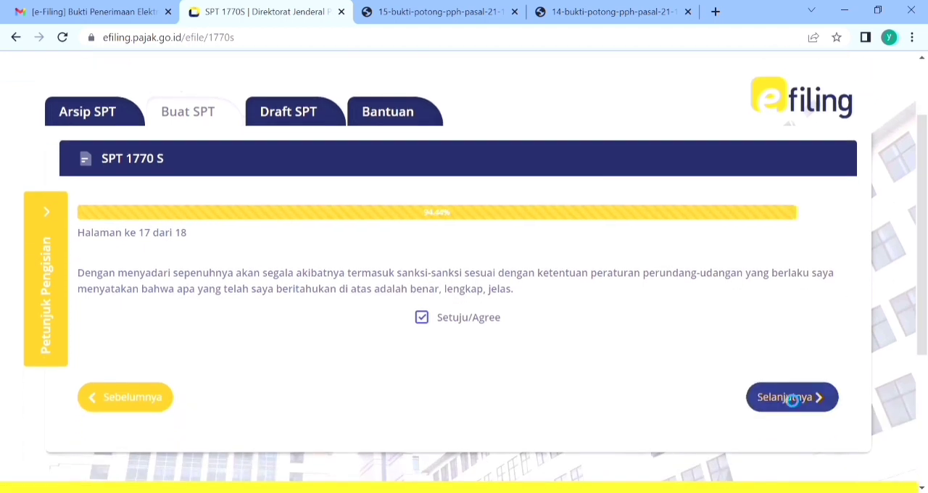
pyautogui.moveTo(925, 190); pyautogui.dragTo(907, 375)
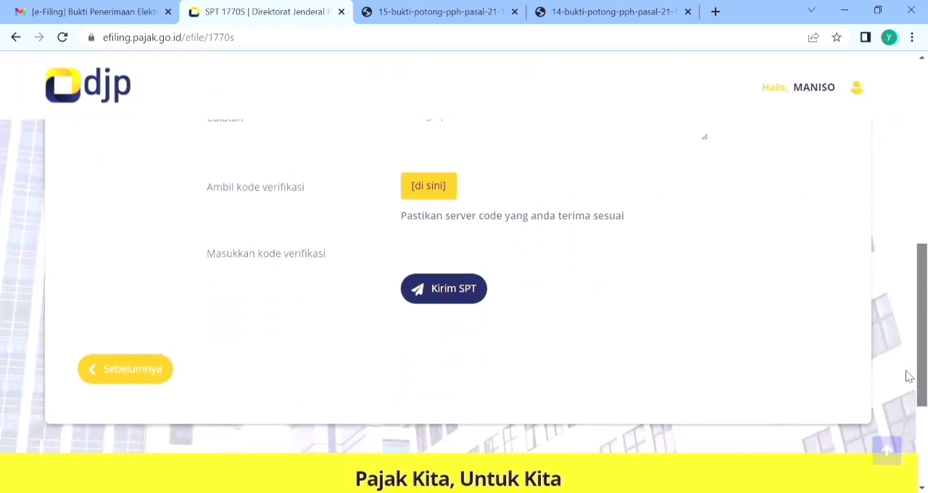
# Step: Open Gmail in a new browser tab and bring up the taxpayer's inbox
pyautogui.click(454, 257)
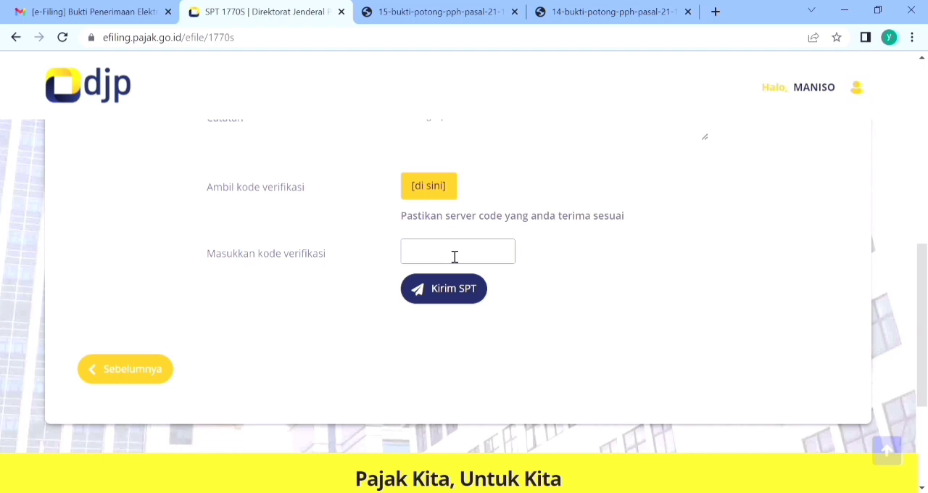
pyautogui.click(714, 12)
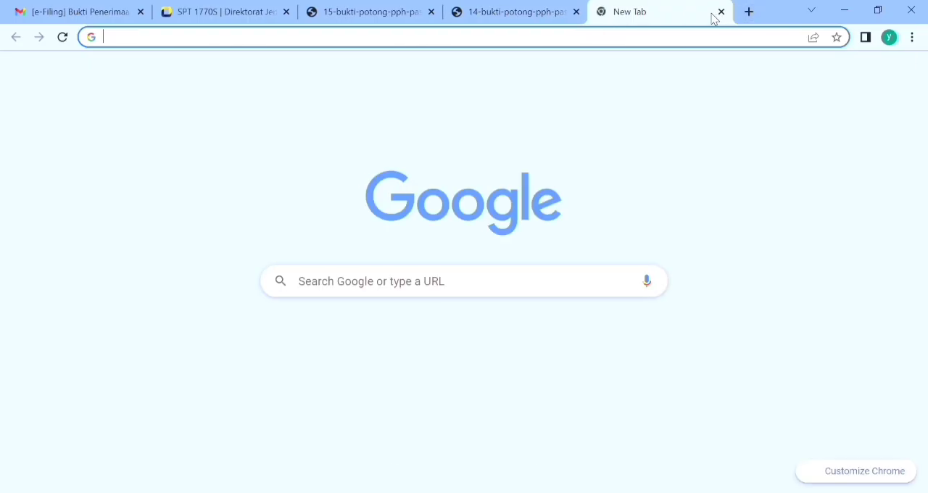
pyautogui.write('GMAIL')
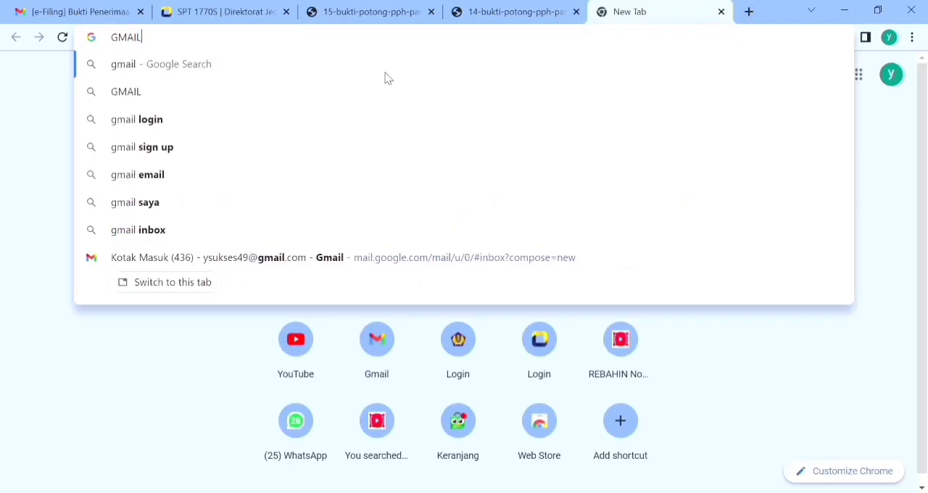
pyautogui.click(300, 66)
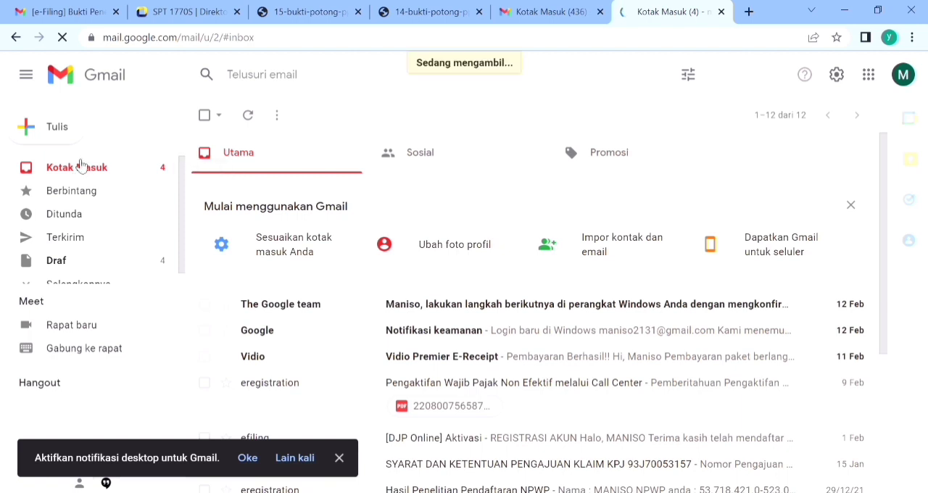
# Step: Back on the SPT 1770 S page, request the verification code by email and acknowledge the confirmation
pyautogui.click(171, 10)
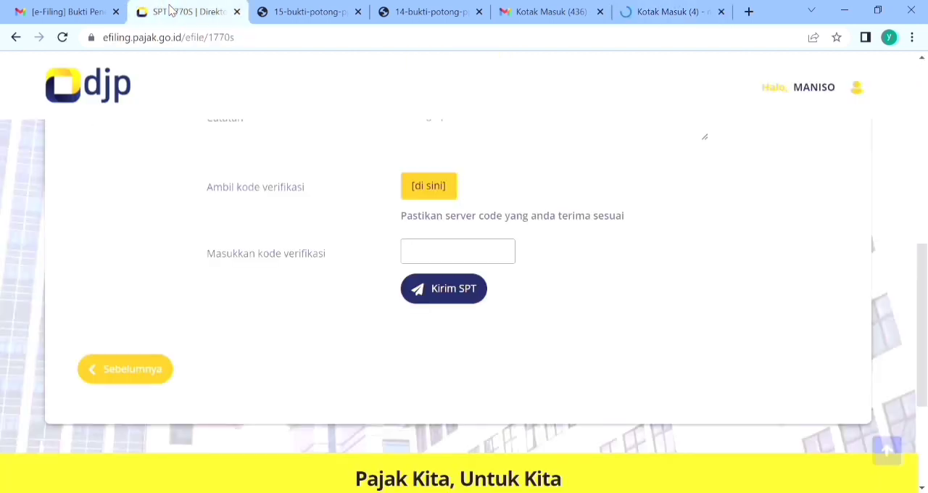
pyautogui.click(436, 190)
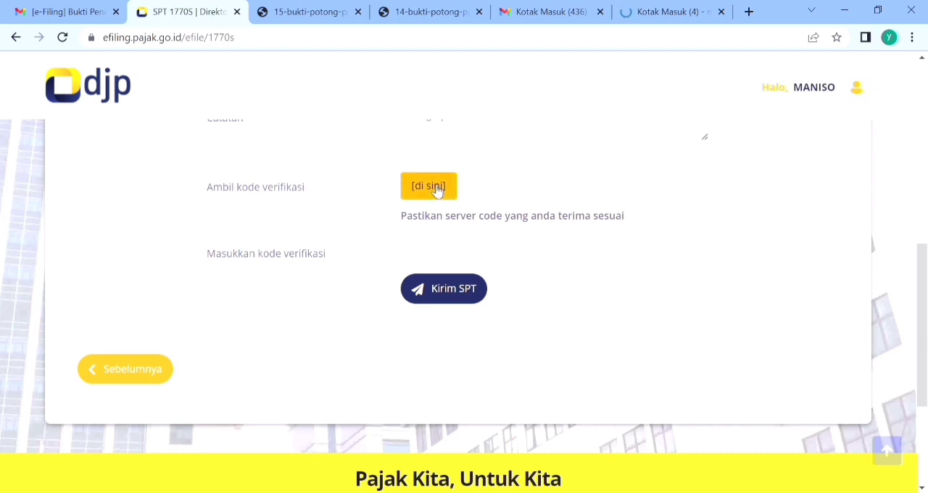
pyautogui.click(300, 137)
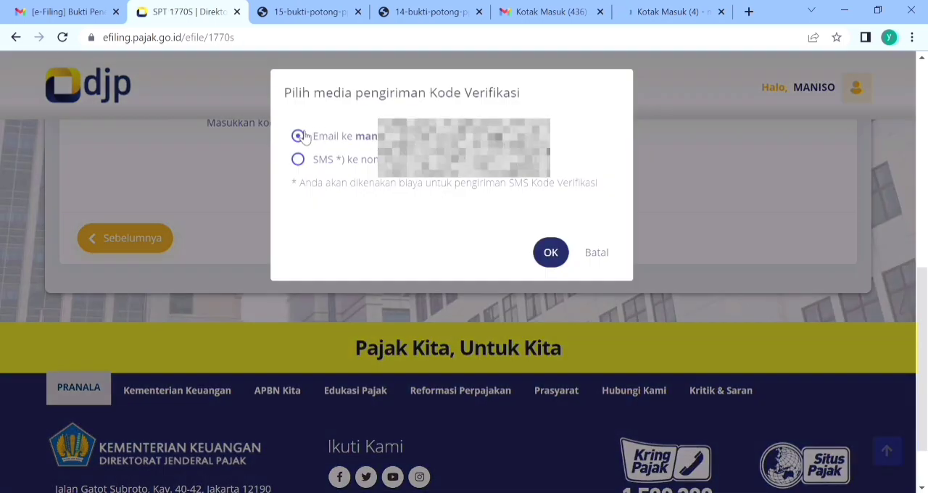
pyautogui.click(554, 254)
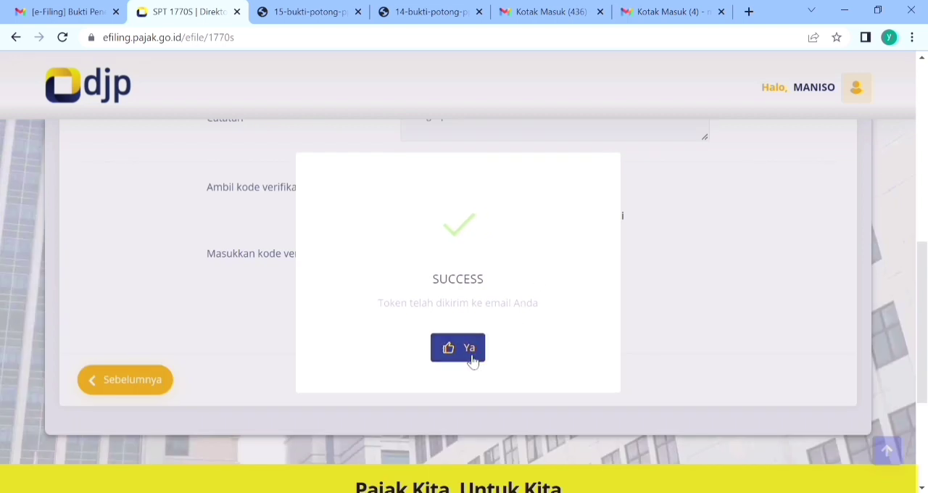
pyautogui.click(470, 354)
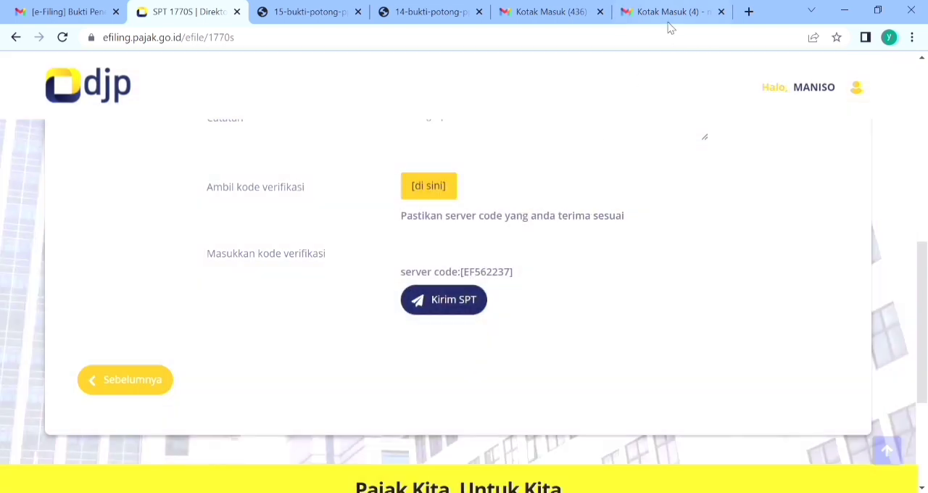
# Step: Reload the taxpayer's Gmail inbox and check its folders and category tabs for the e-Filing verification code email
pyautogui.click(669, 12)
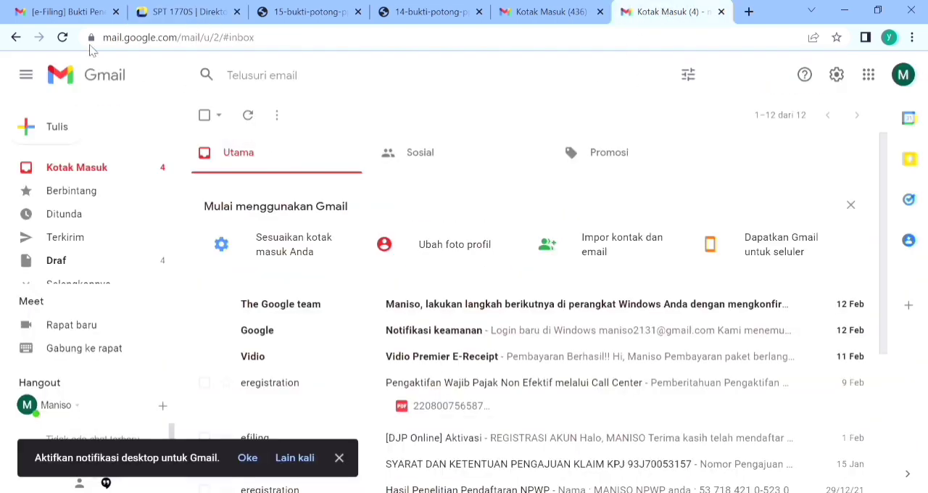
pyautogui.click(63, 39)
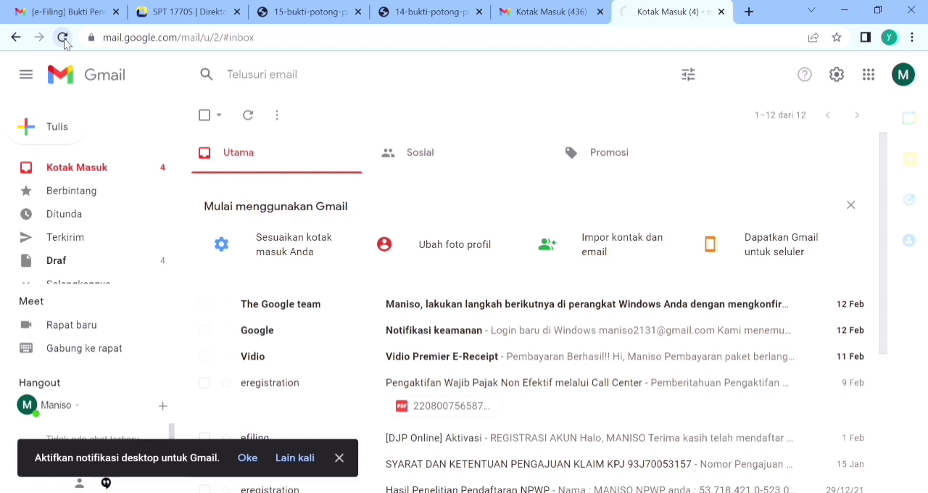
pyautogui.click(64, 40)
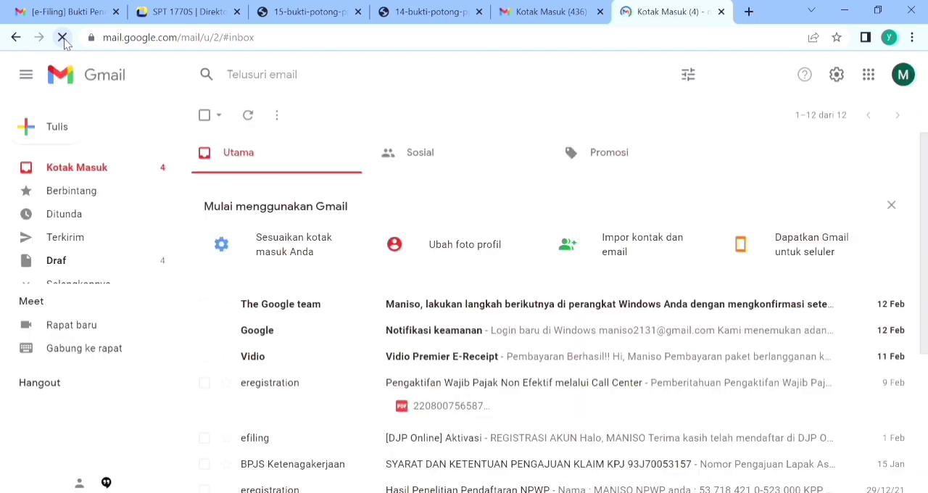
pyautogui.click(94, 198)
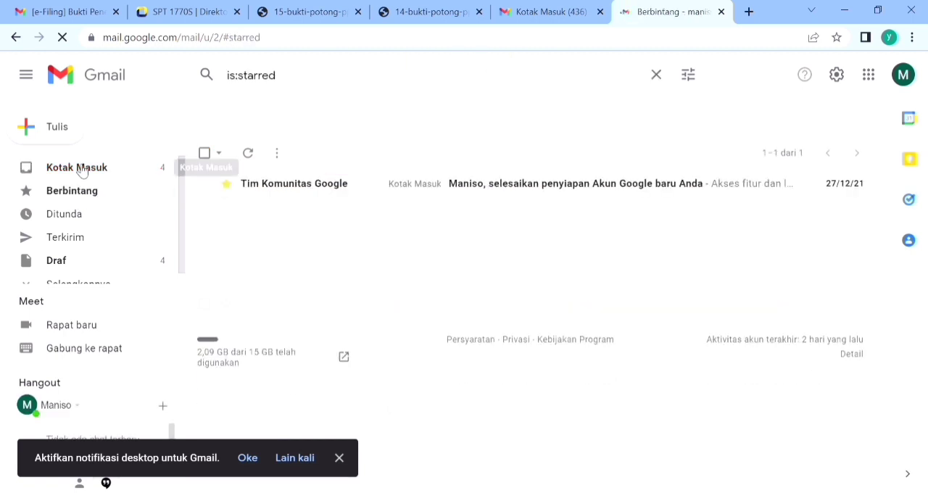
pyautogui.click(82, 171)
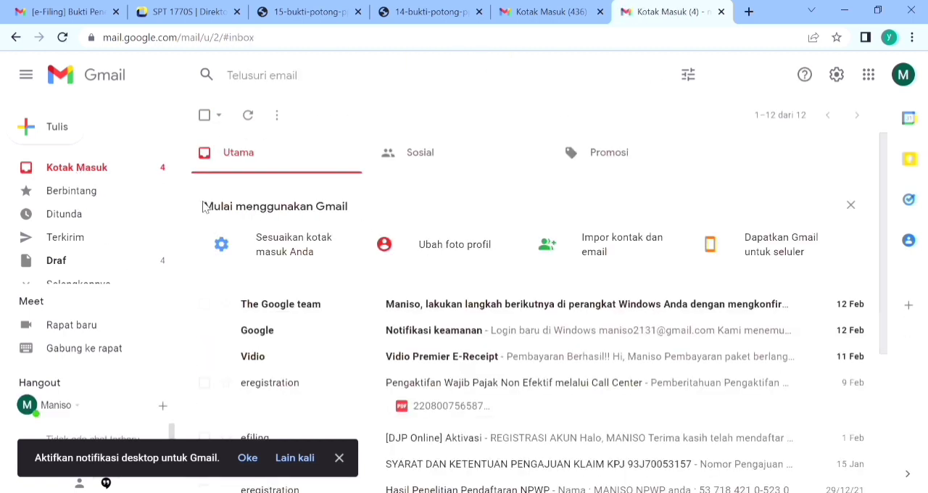
pyautogui.scroll(-1, 132, 217)
pyautogui.click(80, 181)
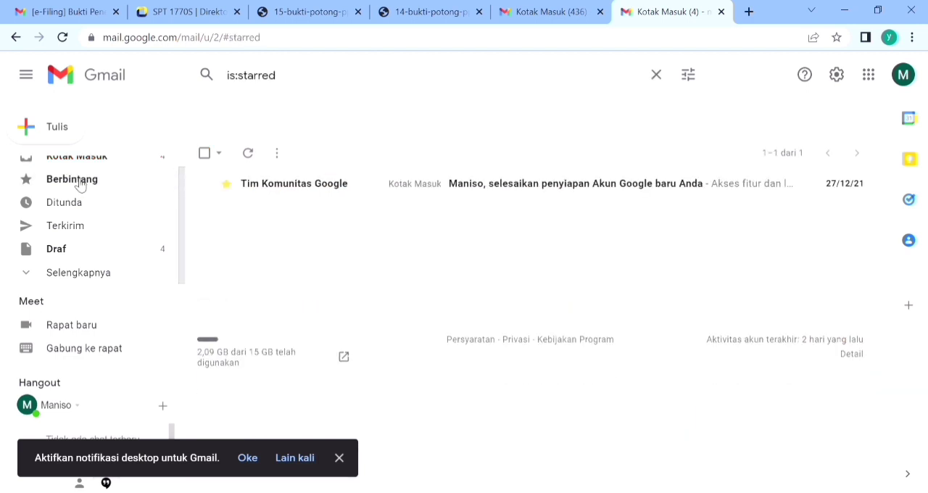
pyautogui.click(75, 206)
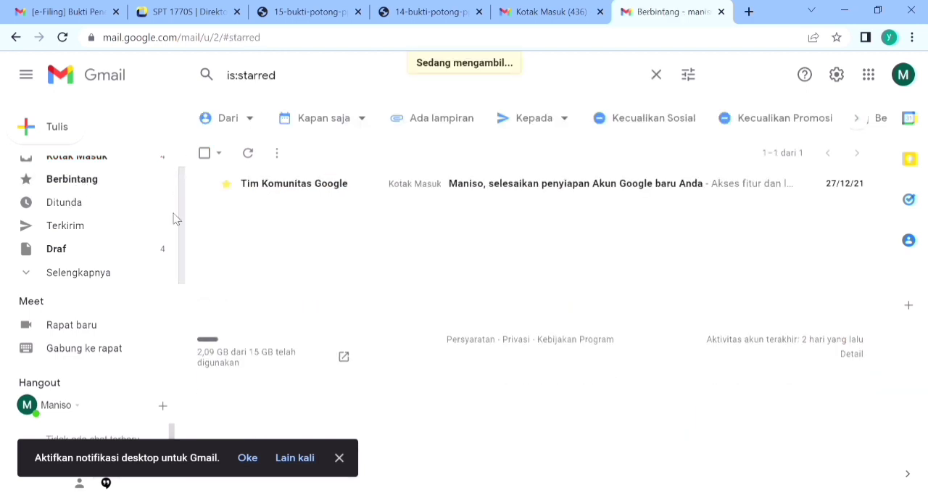
pyautogui.scroll(1, 174, 217)
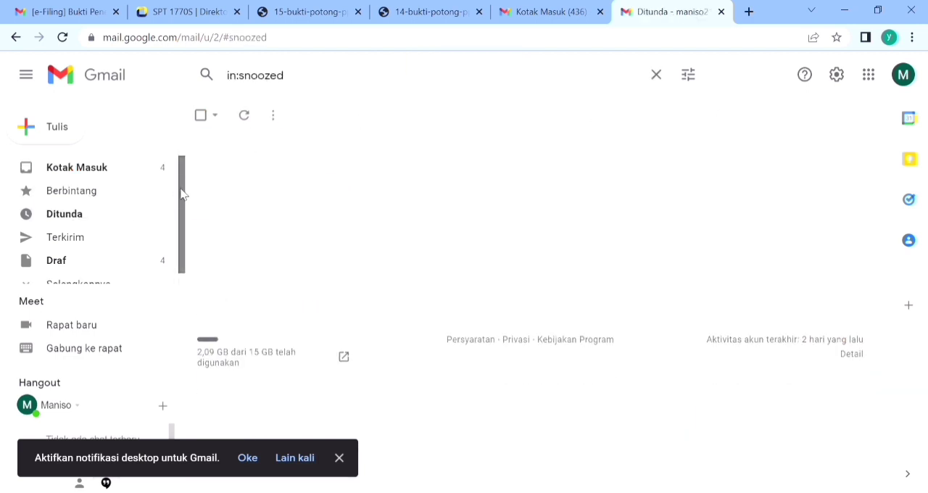
pyautogui.click(93, 178)
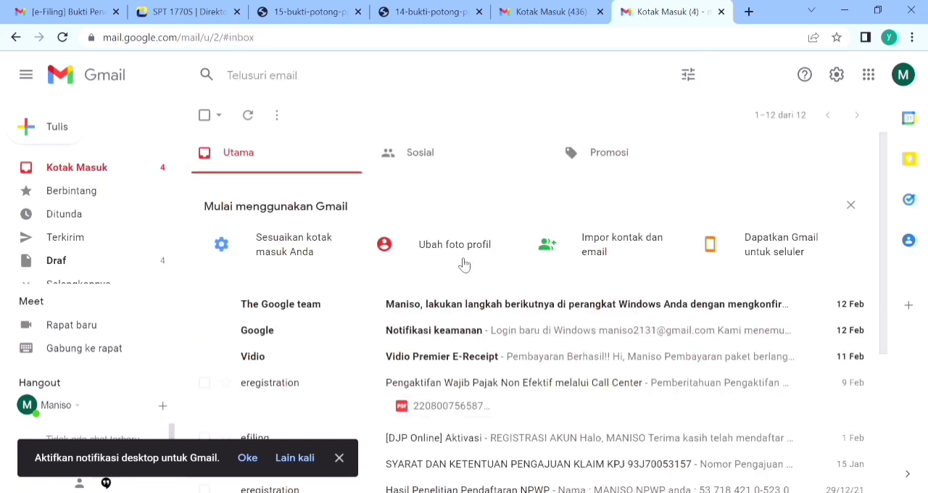
pyautogui.click(431, 155)
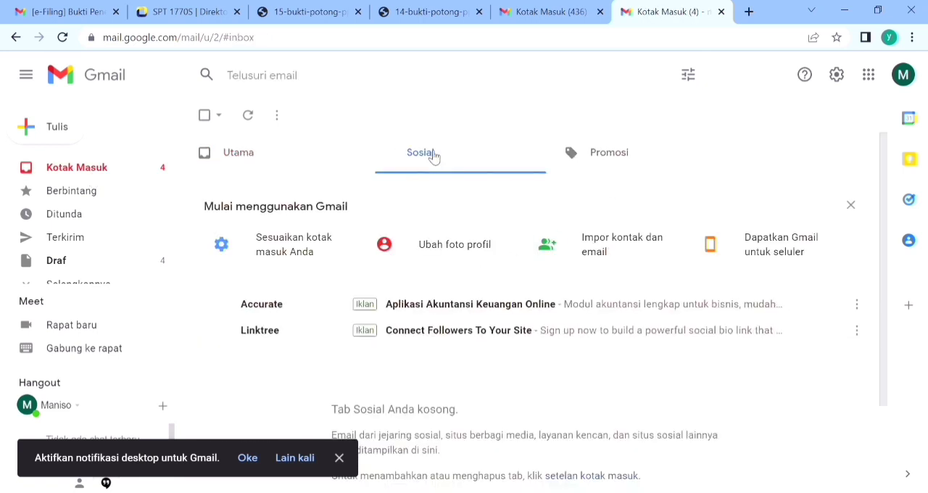
pyautogui.click(587, 175)
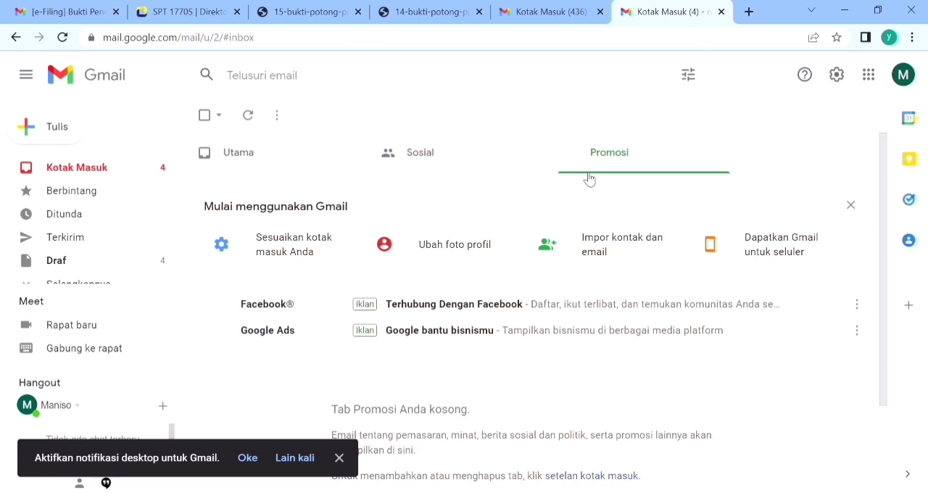
pyautogui.click(337, 171)
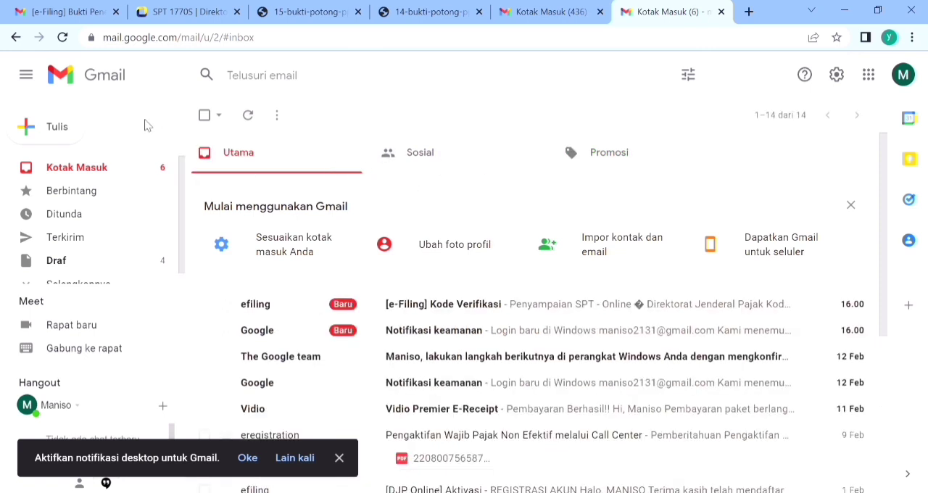
# Step: Copy the verification code from the [e-Filing] Kode Verifikasi email and enter it in the SPT's verification code field
pyautogui.click(495, 307)
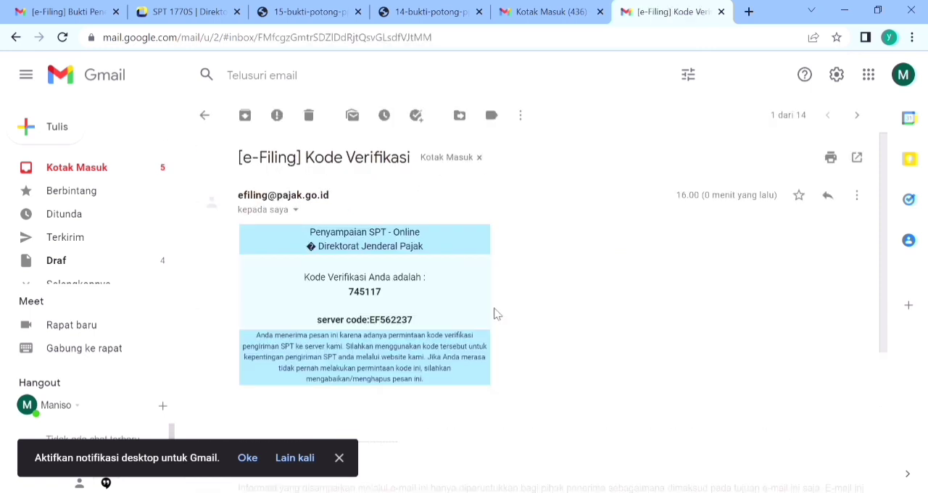
pyautogui.doubleClick(374, 295)
pyautogui.click(373, 295)
pyautogui.click(185, 11)
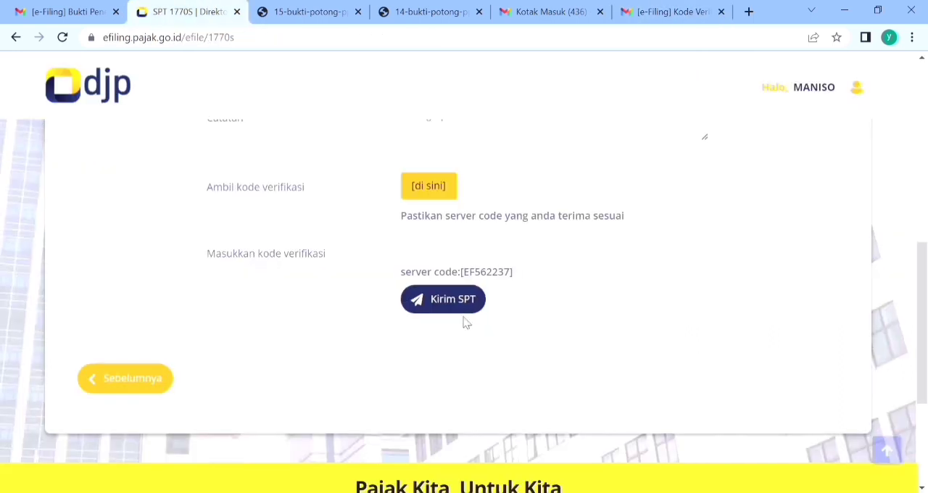
pyautogui.click(447, 264)
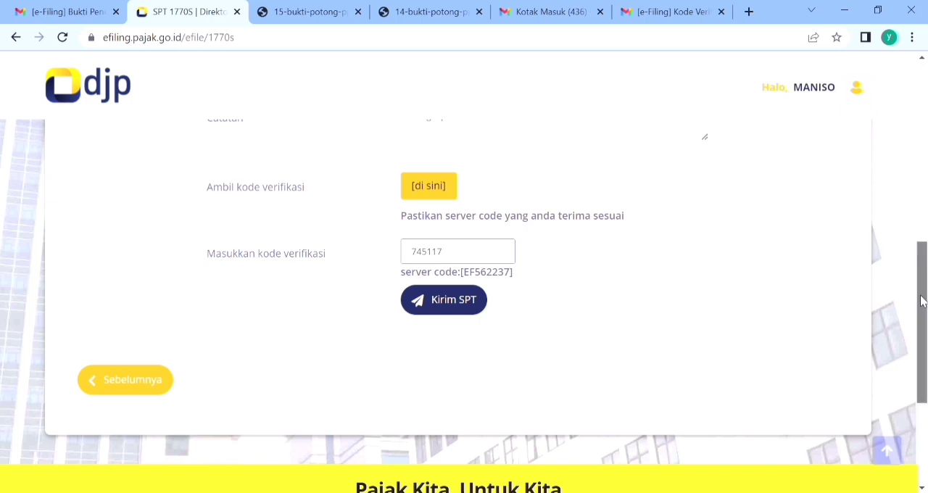
# Step: Review the submission details above the verification code, and open the earlier e-Filing Bukti Penerimaan Elektronik email in Gmail
pyautogui.scroll(1, 918, 275)
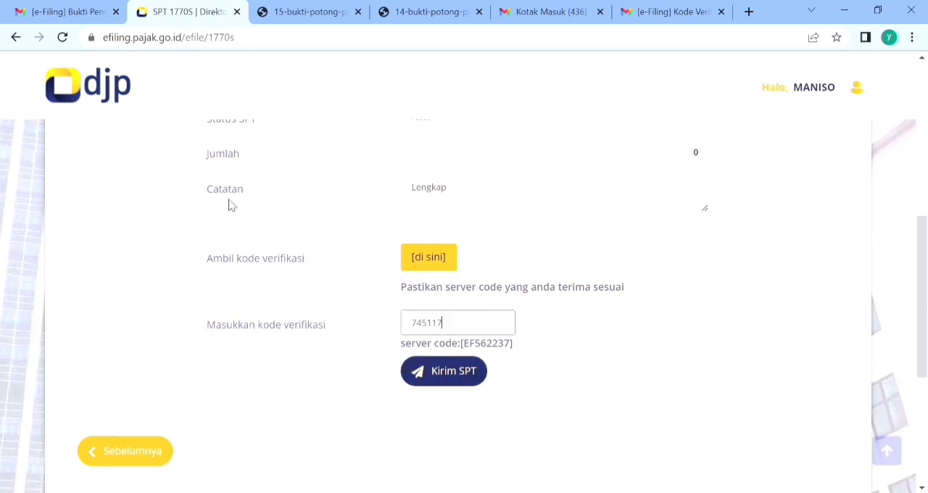
pyautogui.click(66, 12)
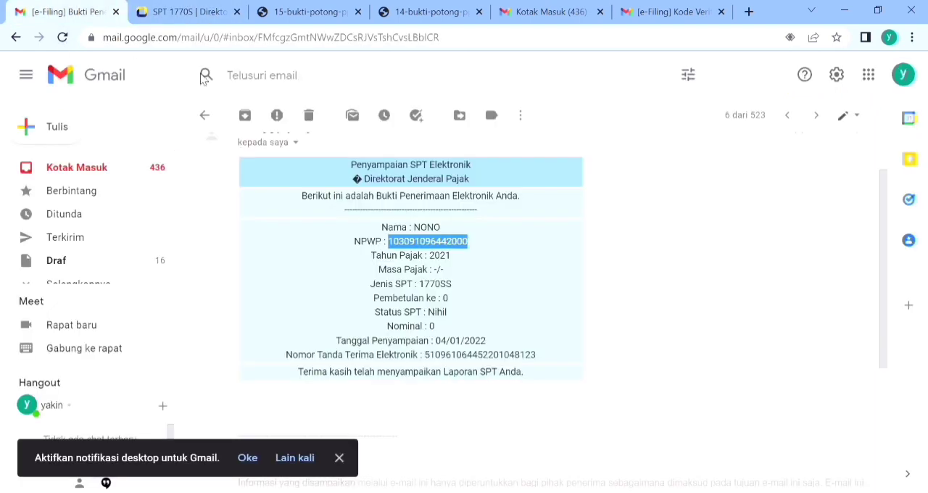